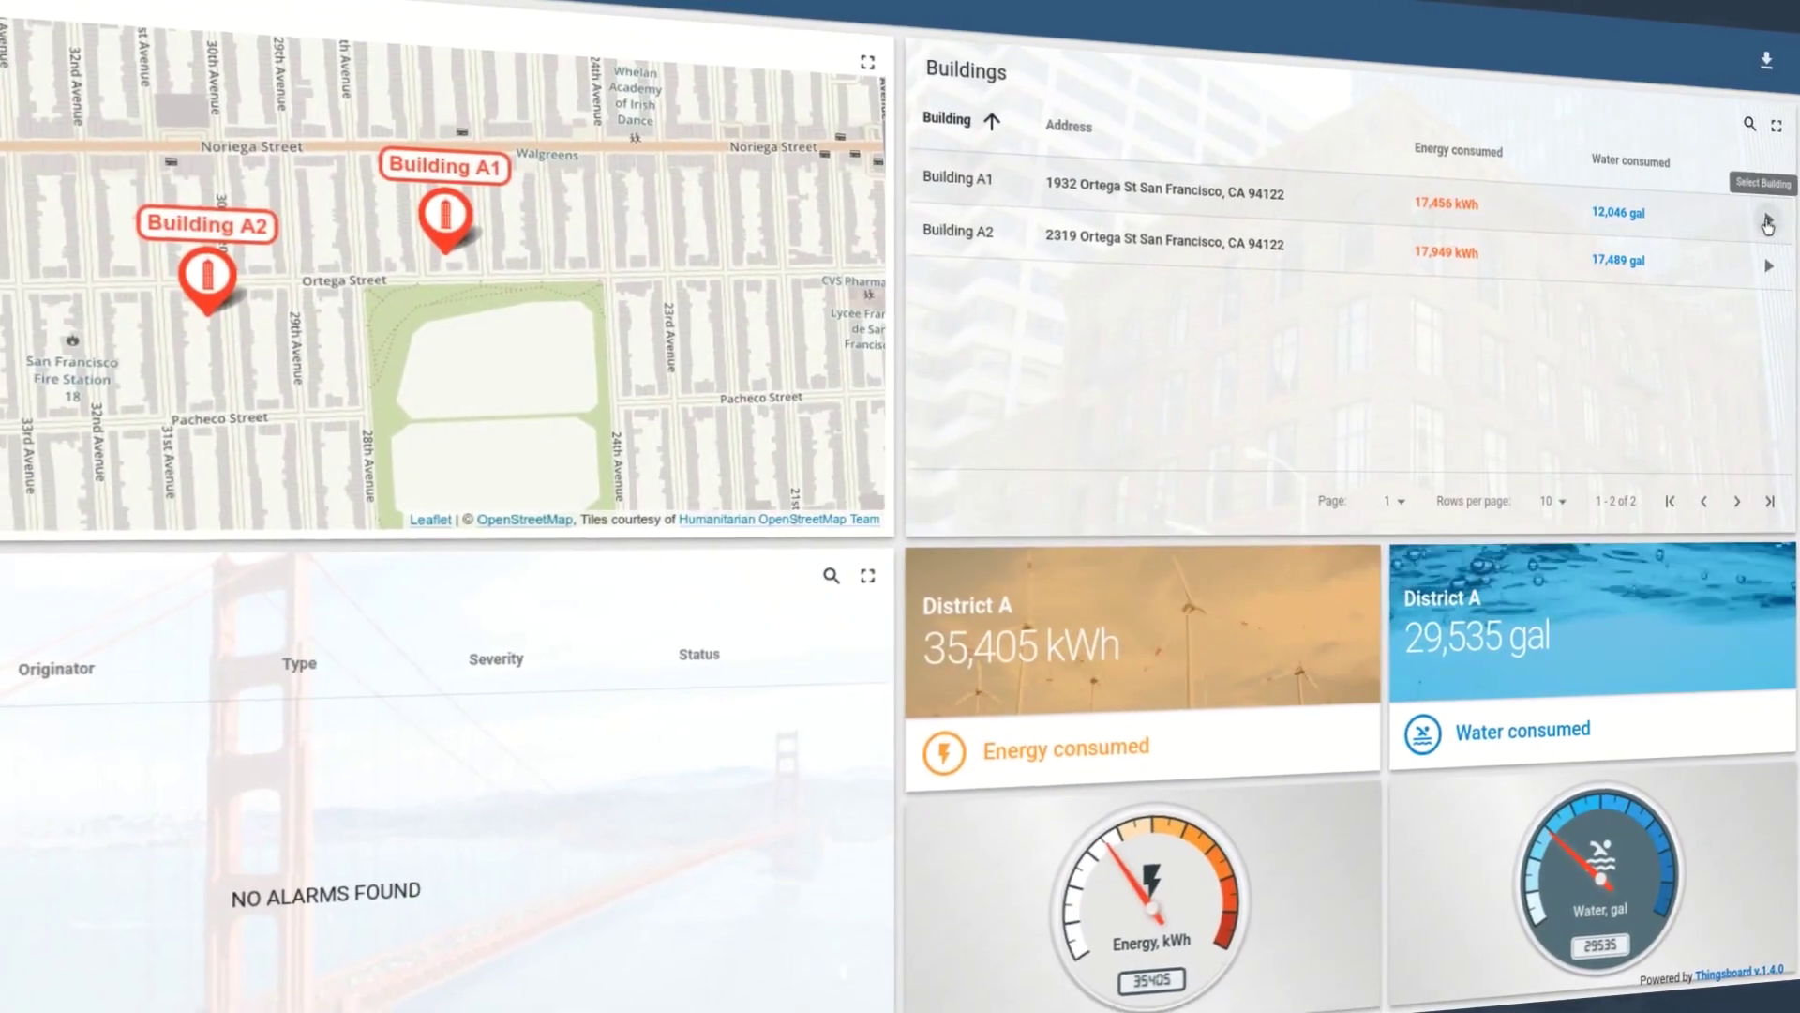
Open Building A1's detailed view from its row in the Buildings table
click(1768, 225)
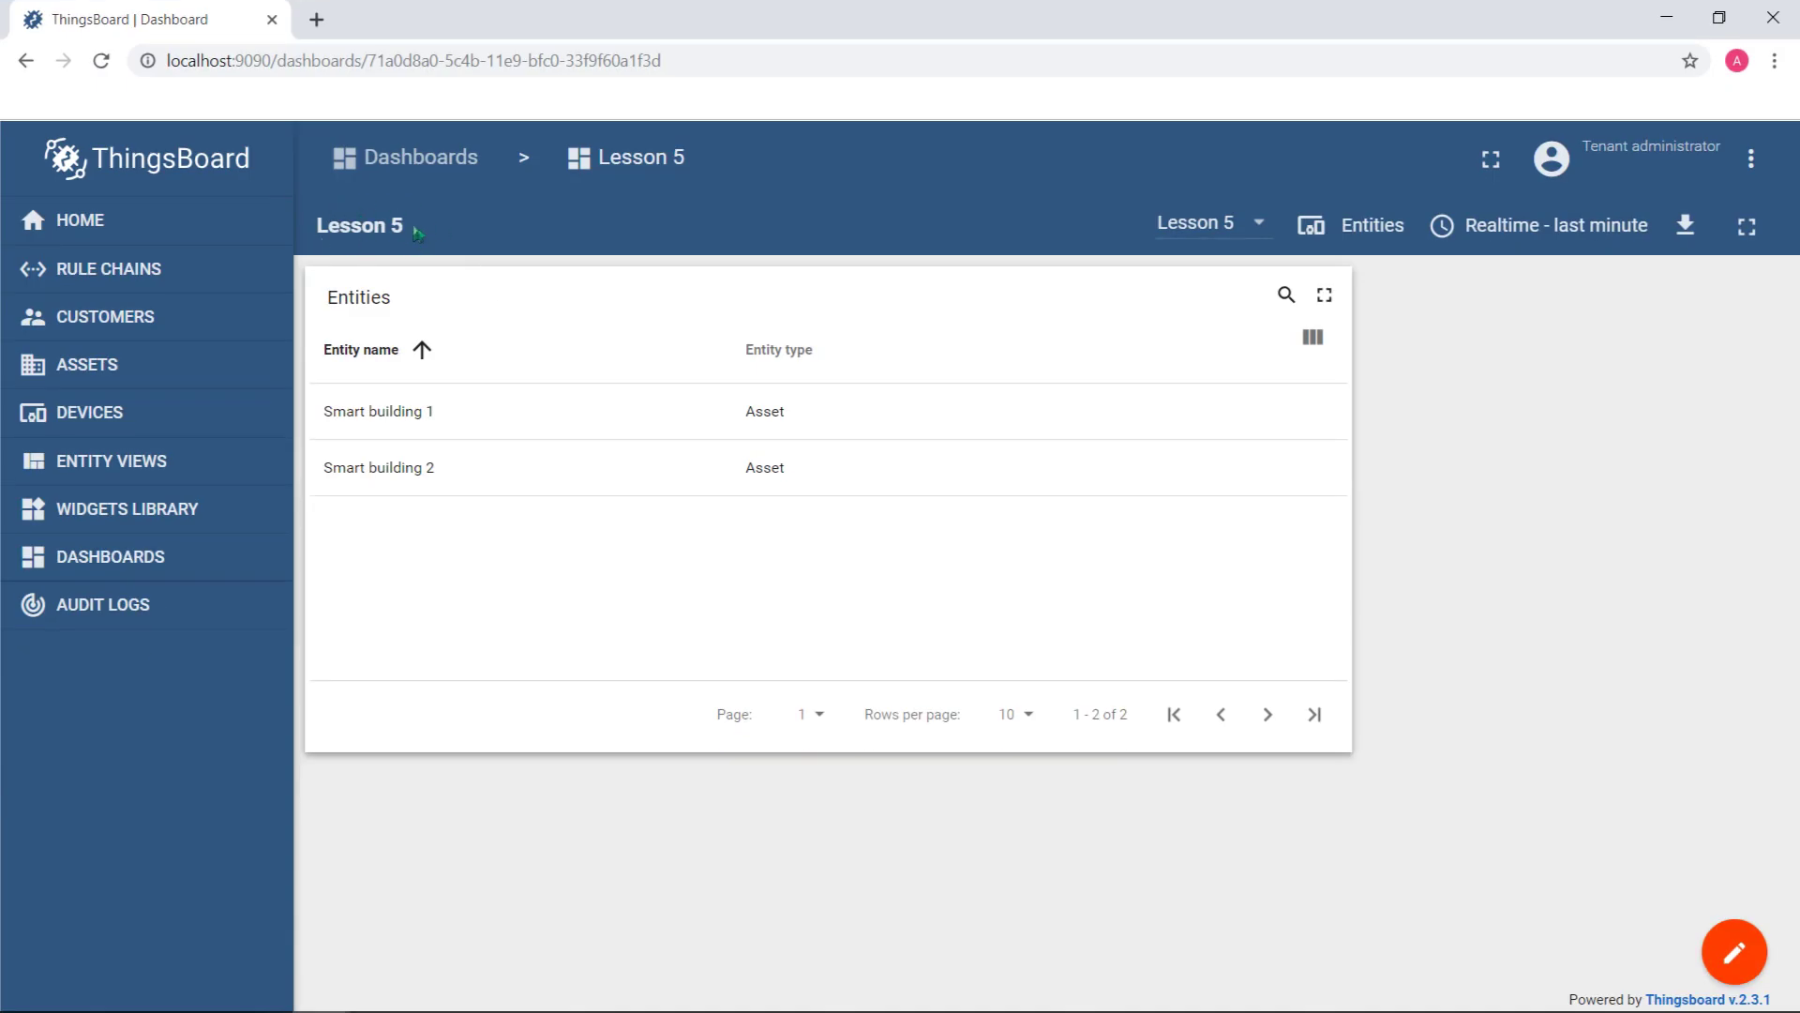
Add a dashboard state named 'Entity details' to the Rich dashboard
click(501, 225)
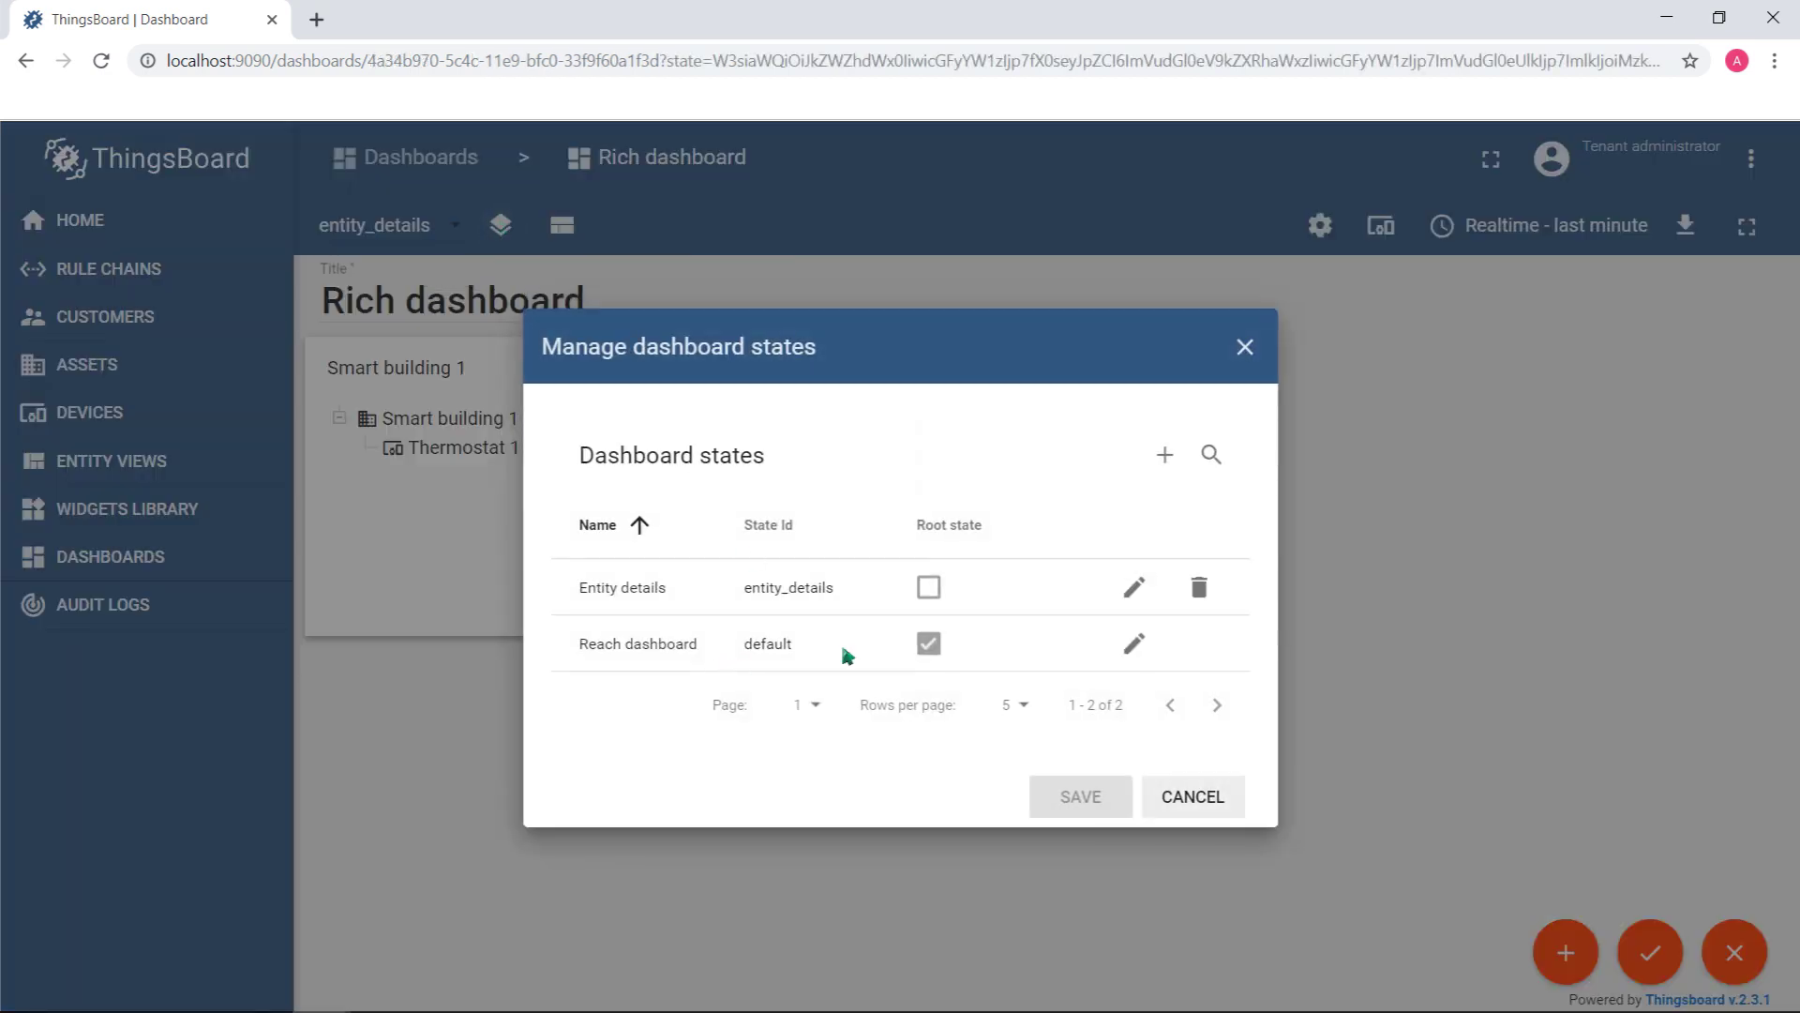
click(1167, 454)
text(Entity details 2)
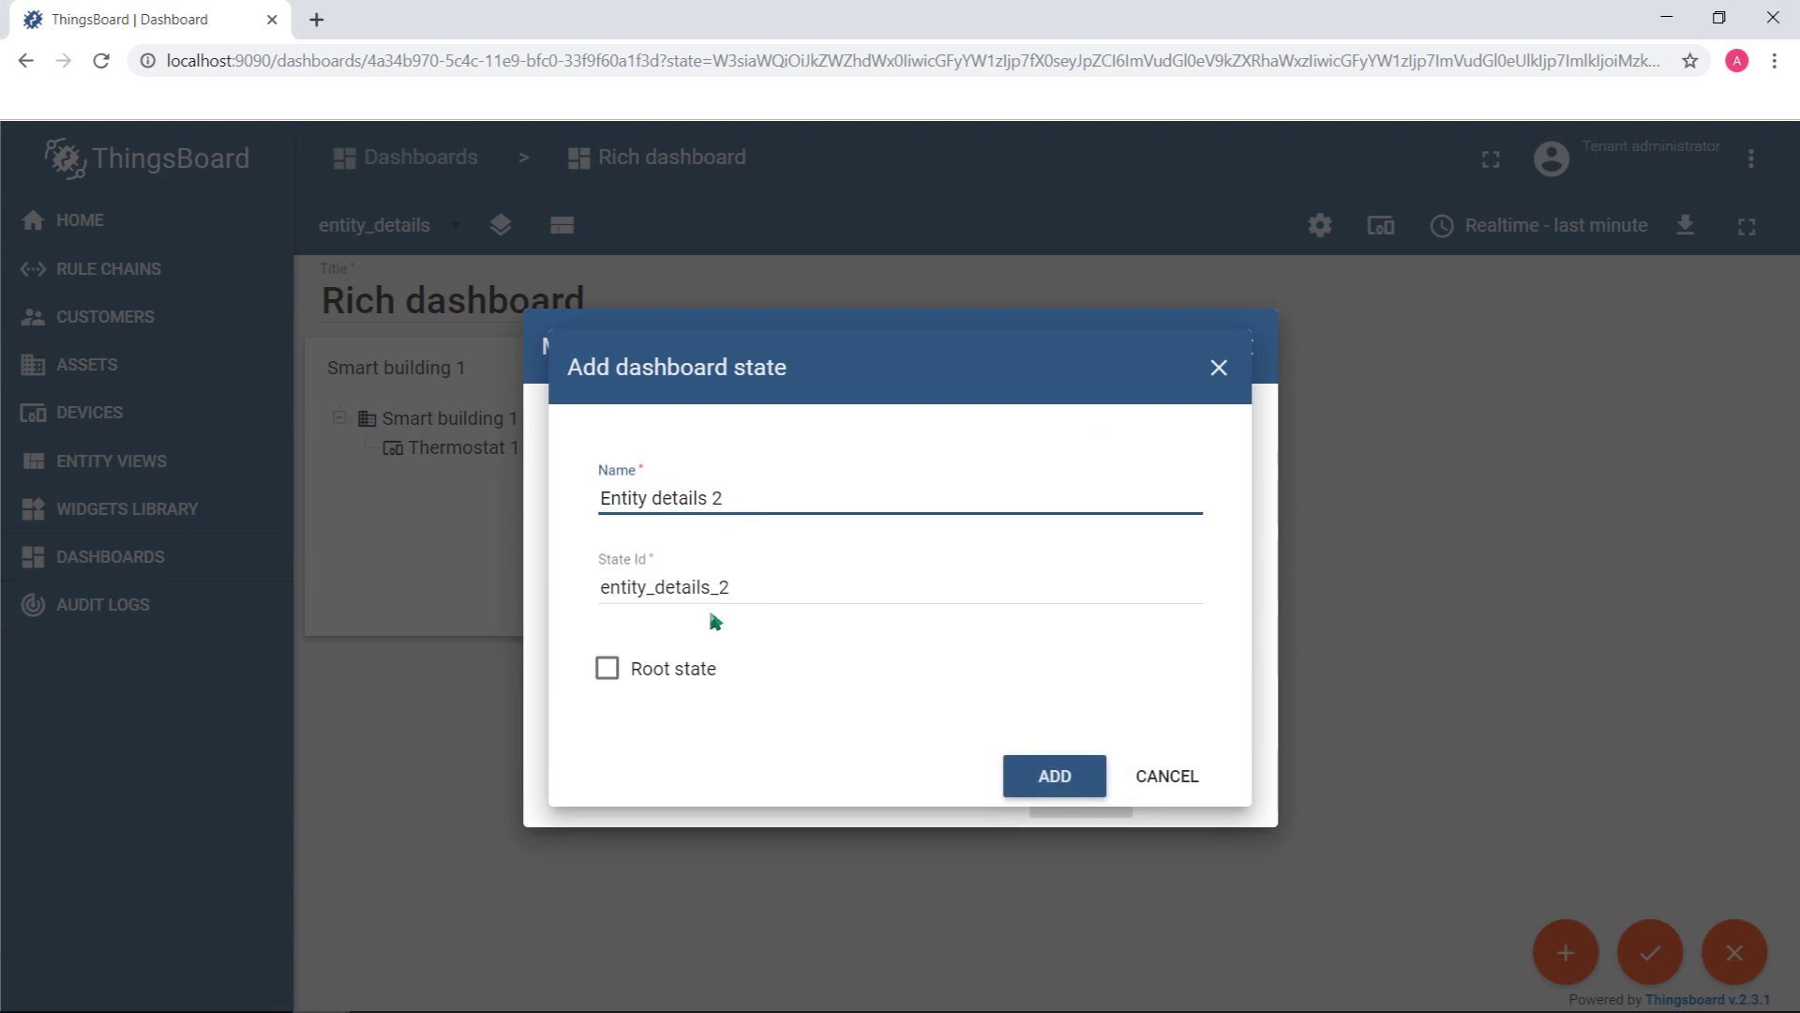
key(Return)
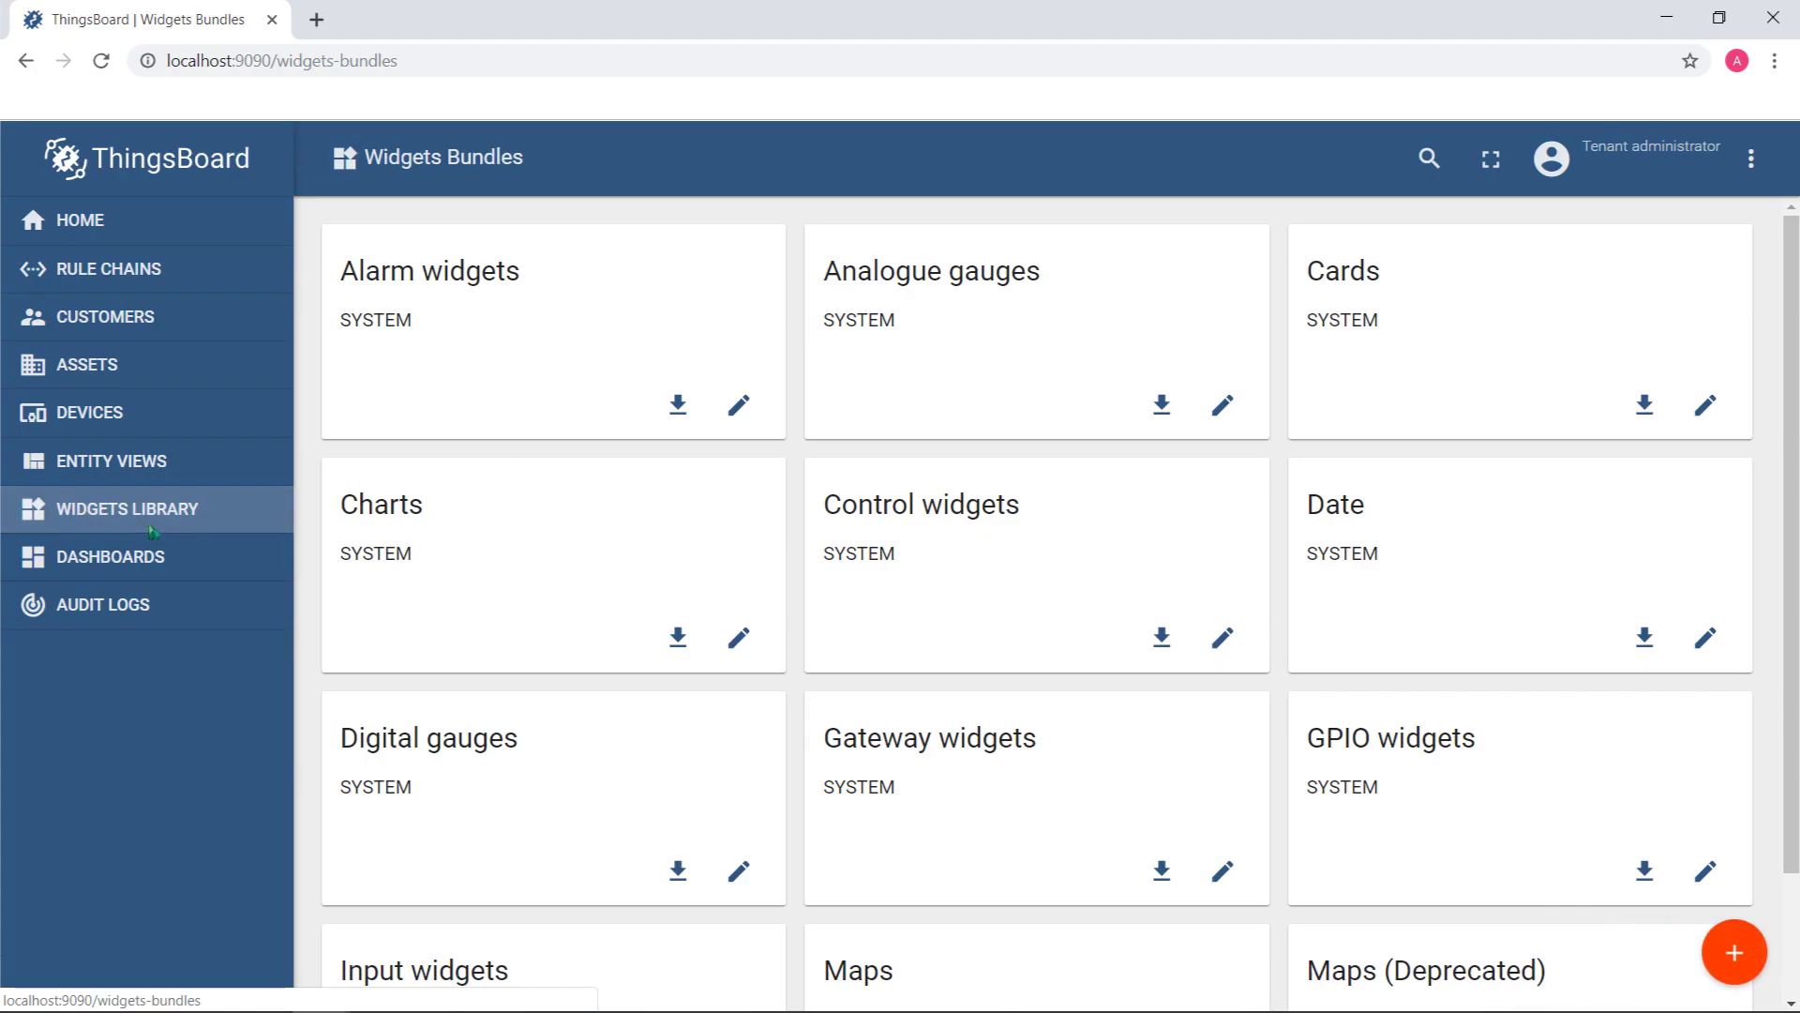
Preview the Charts and Analogue gauges widget bundles
click(637, 571)
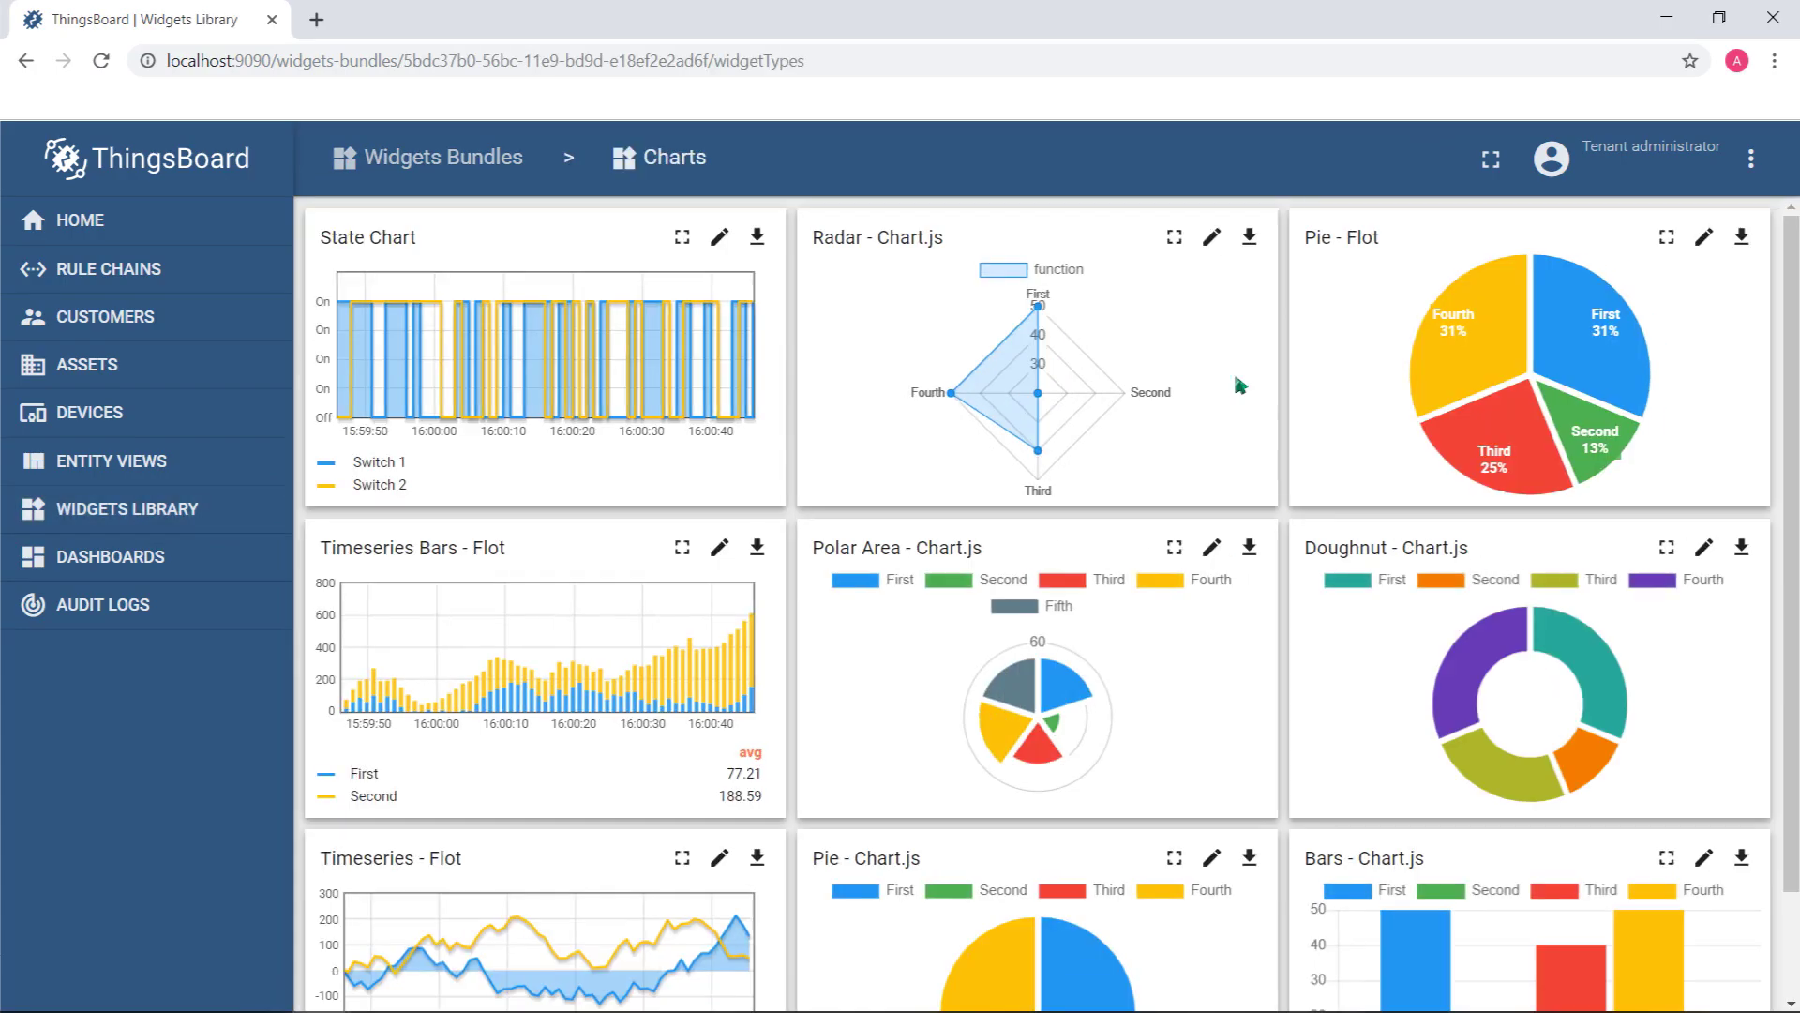
scroll(685, 576, down, 1)
scroll(684, 615, up, 1)
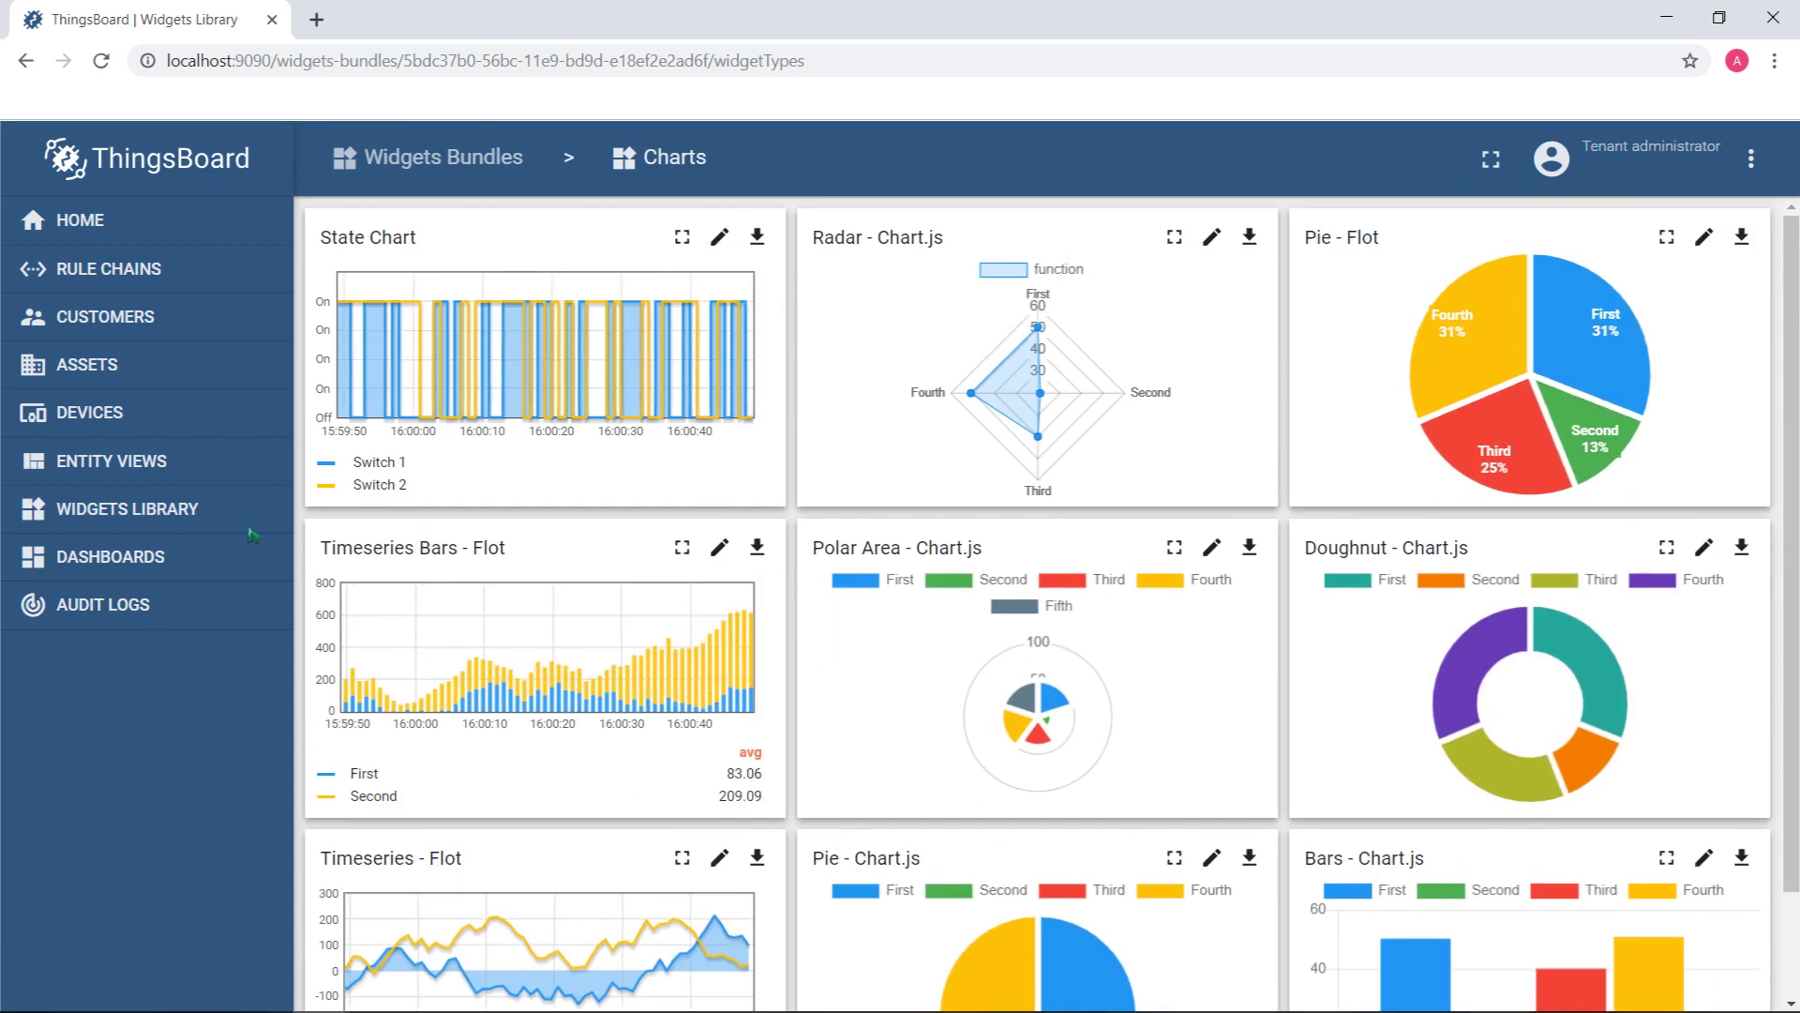
click(126, 508)
click(1087, 317)
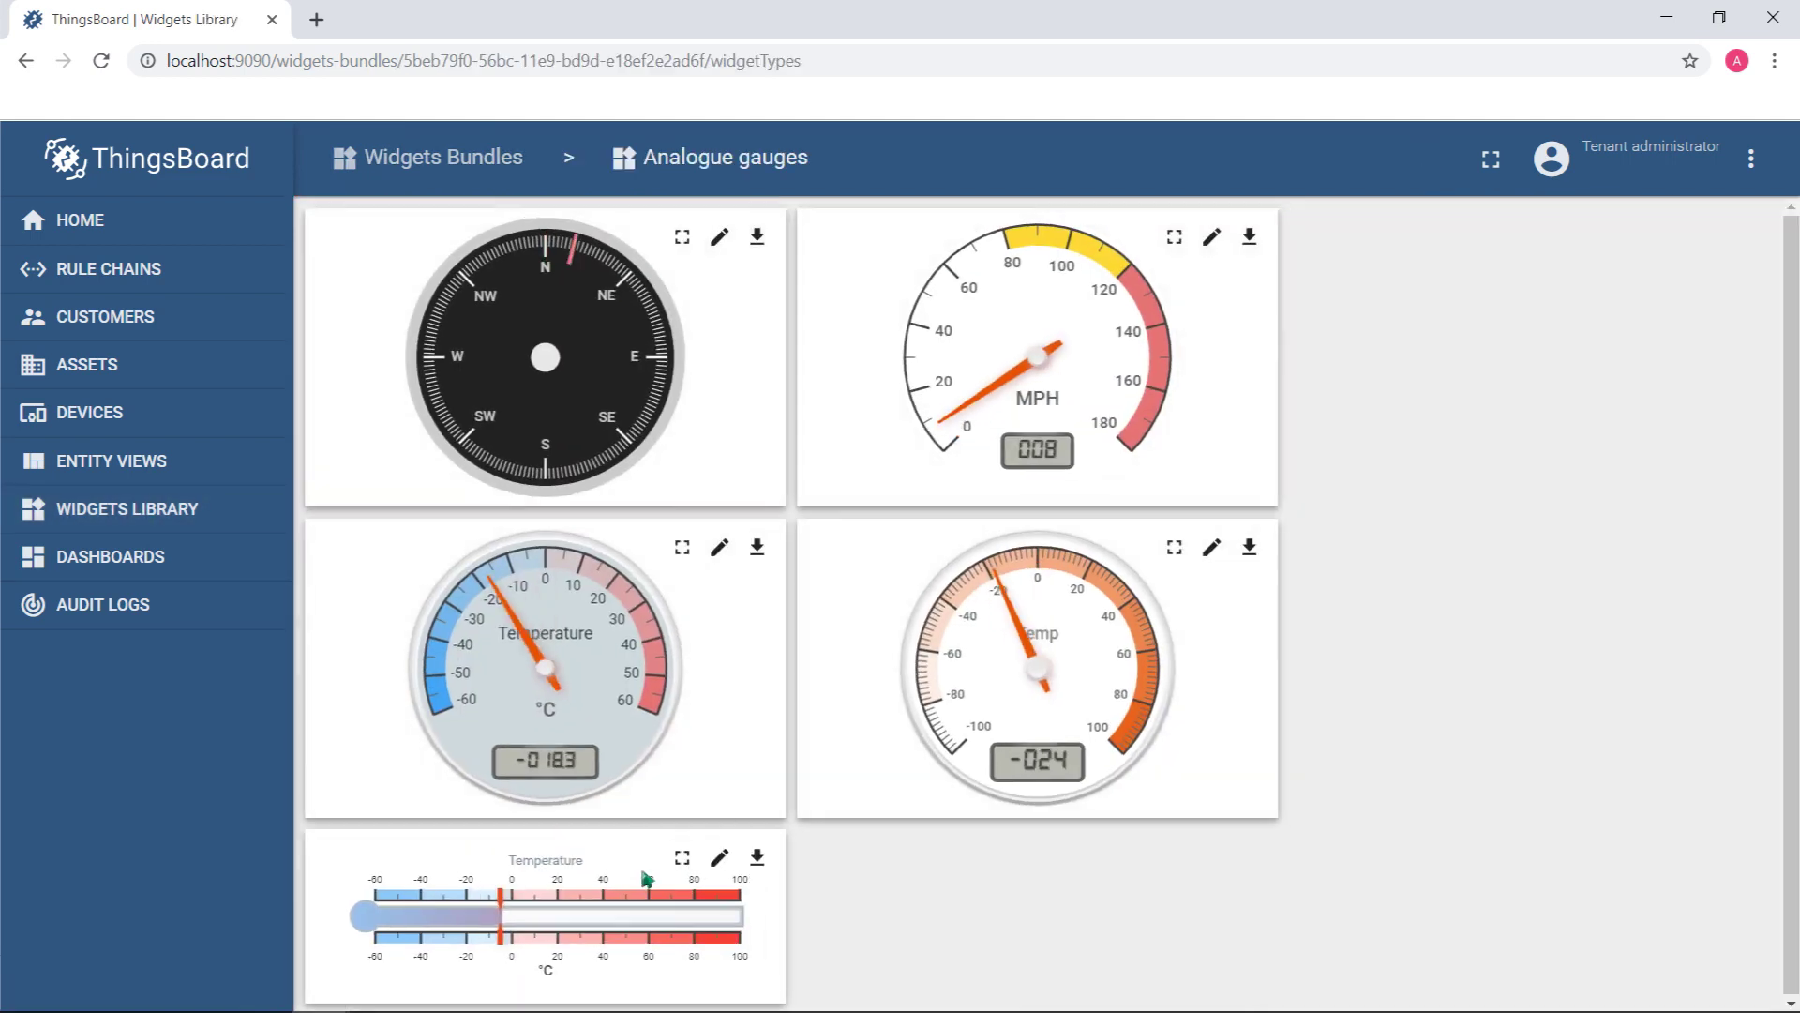
click(145, 504)
scroll(1308, 564, down, 1)
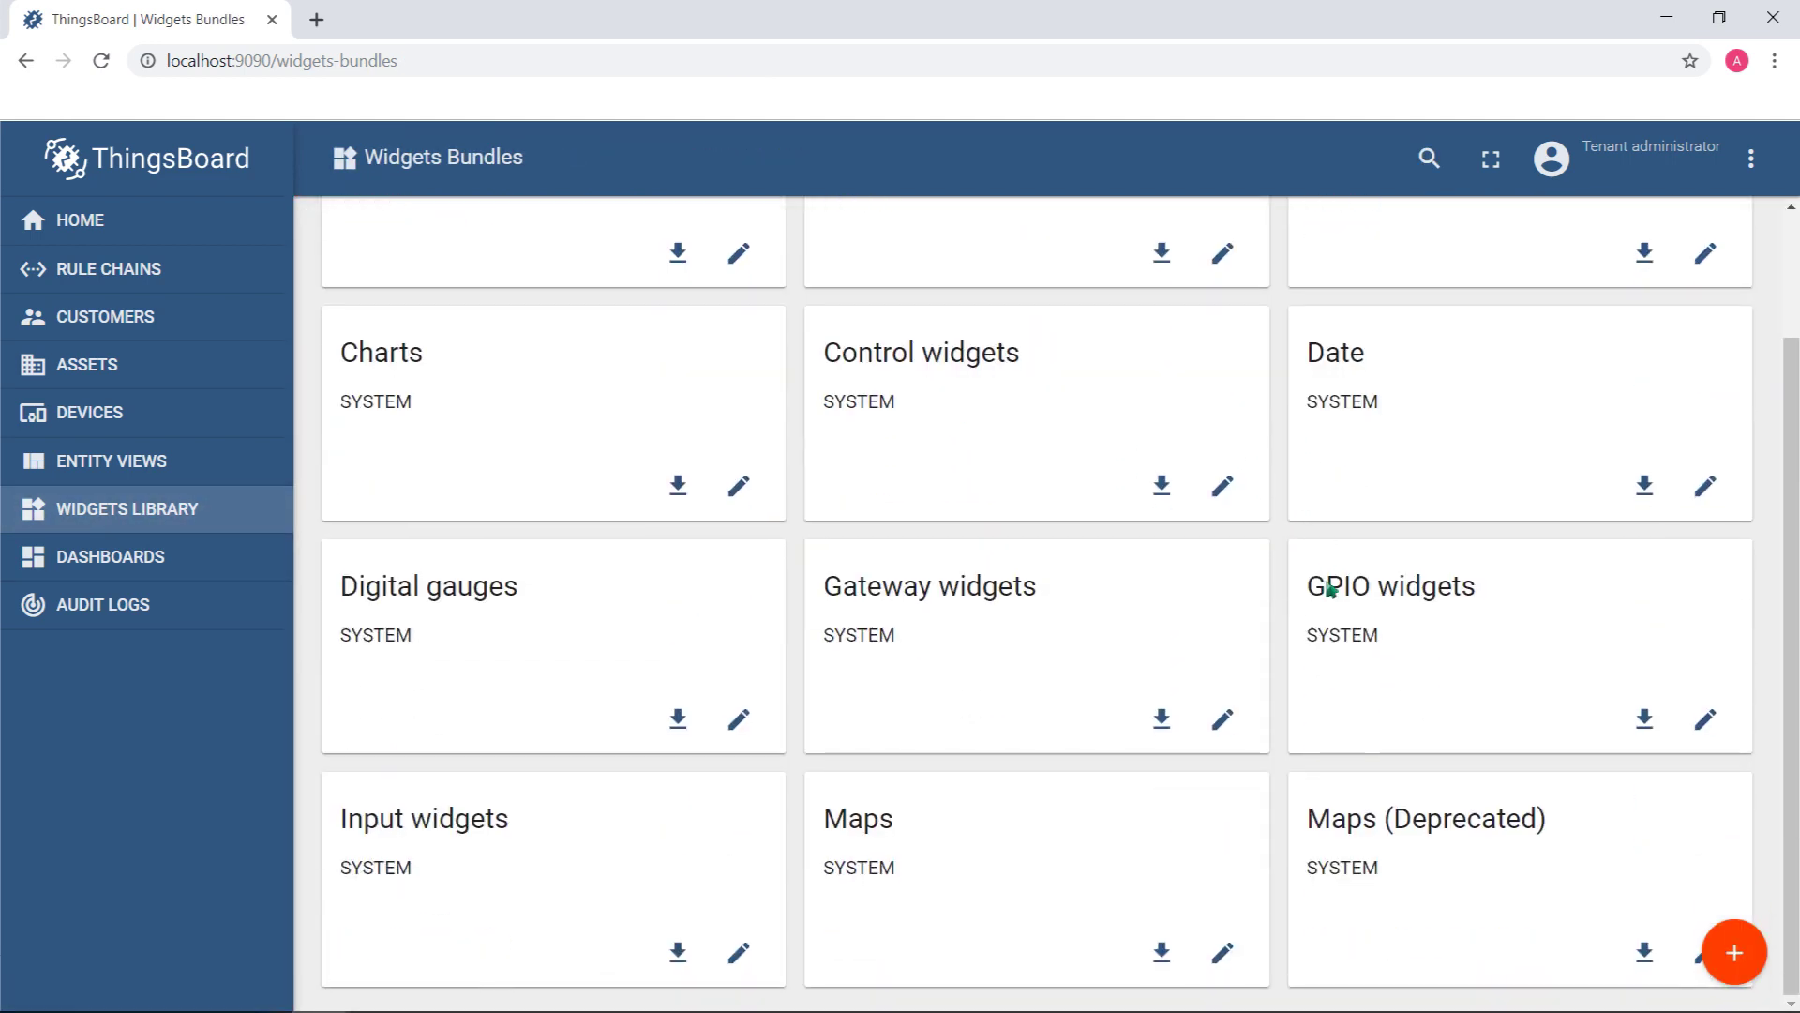
Preview the GPIO widgets and Maps widget bundles
click(1350, 639)
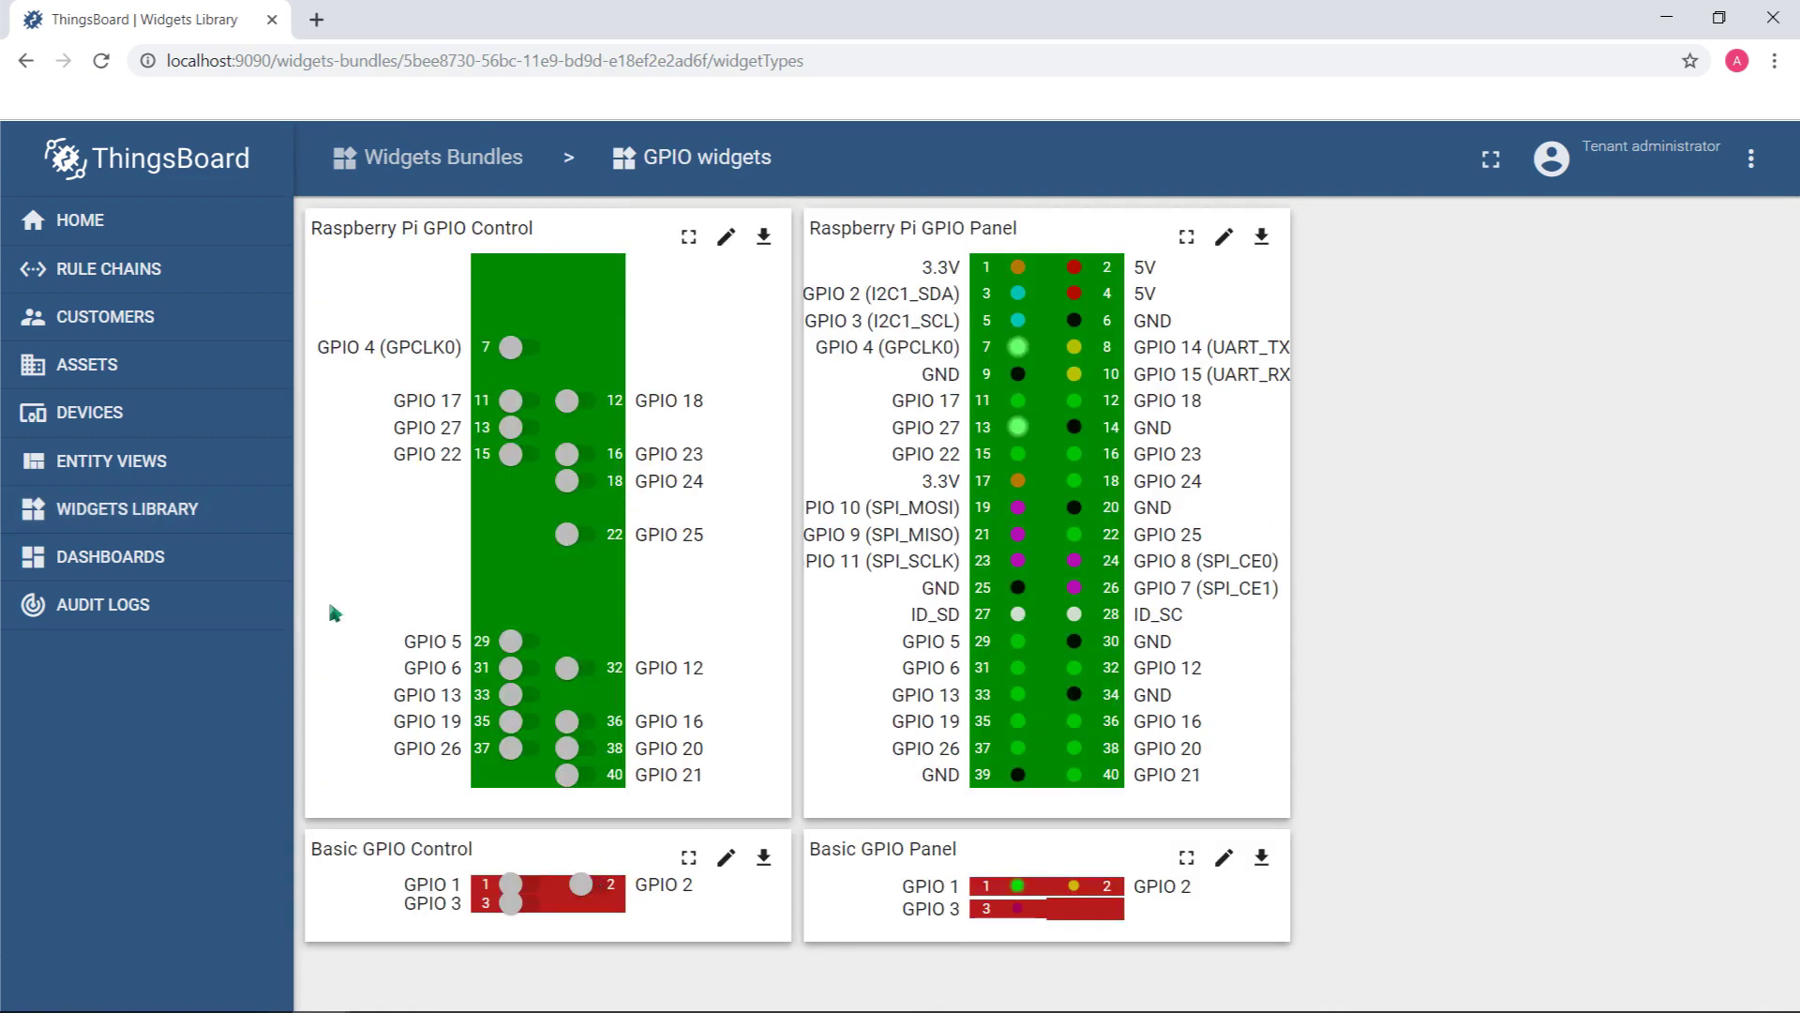
click(141, 508)
scroll(916, 528, down, 1)
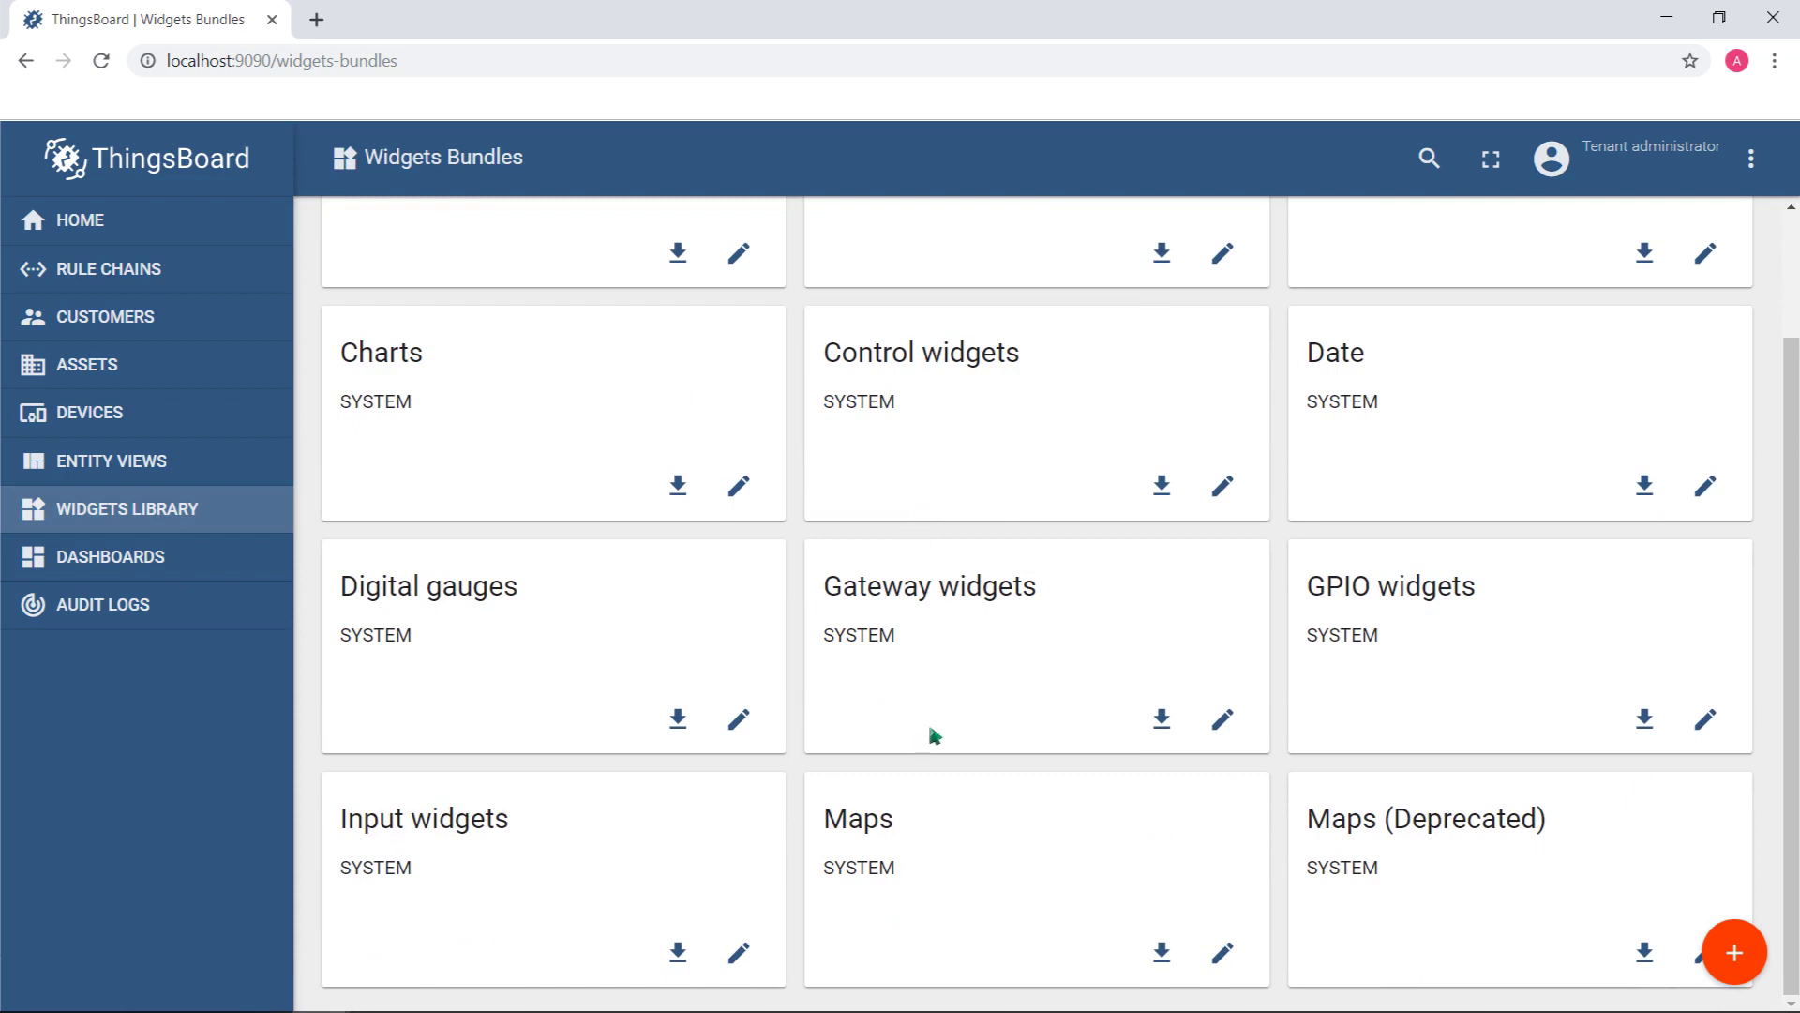
click(907, 872)
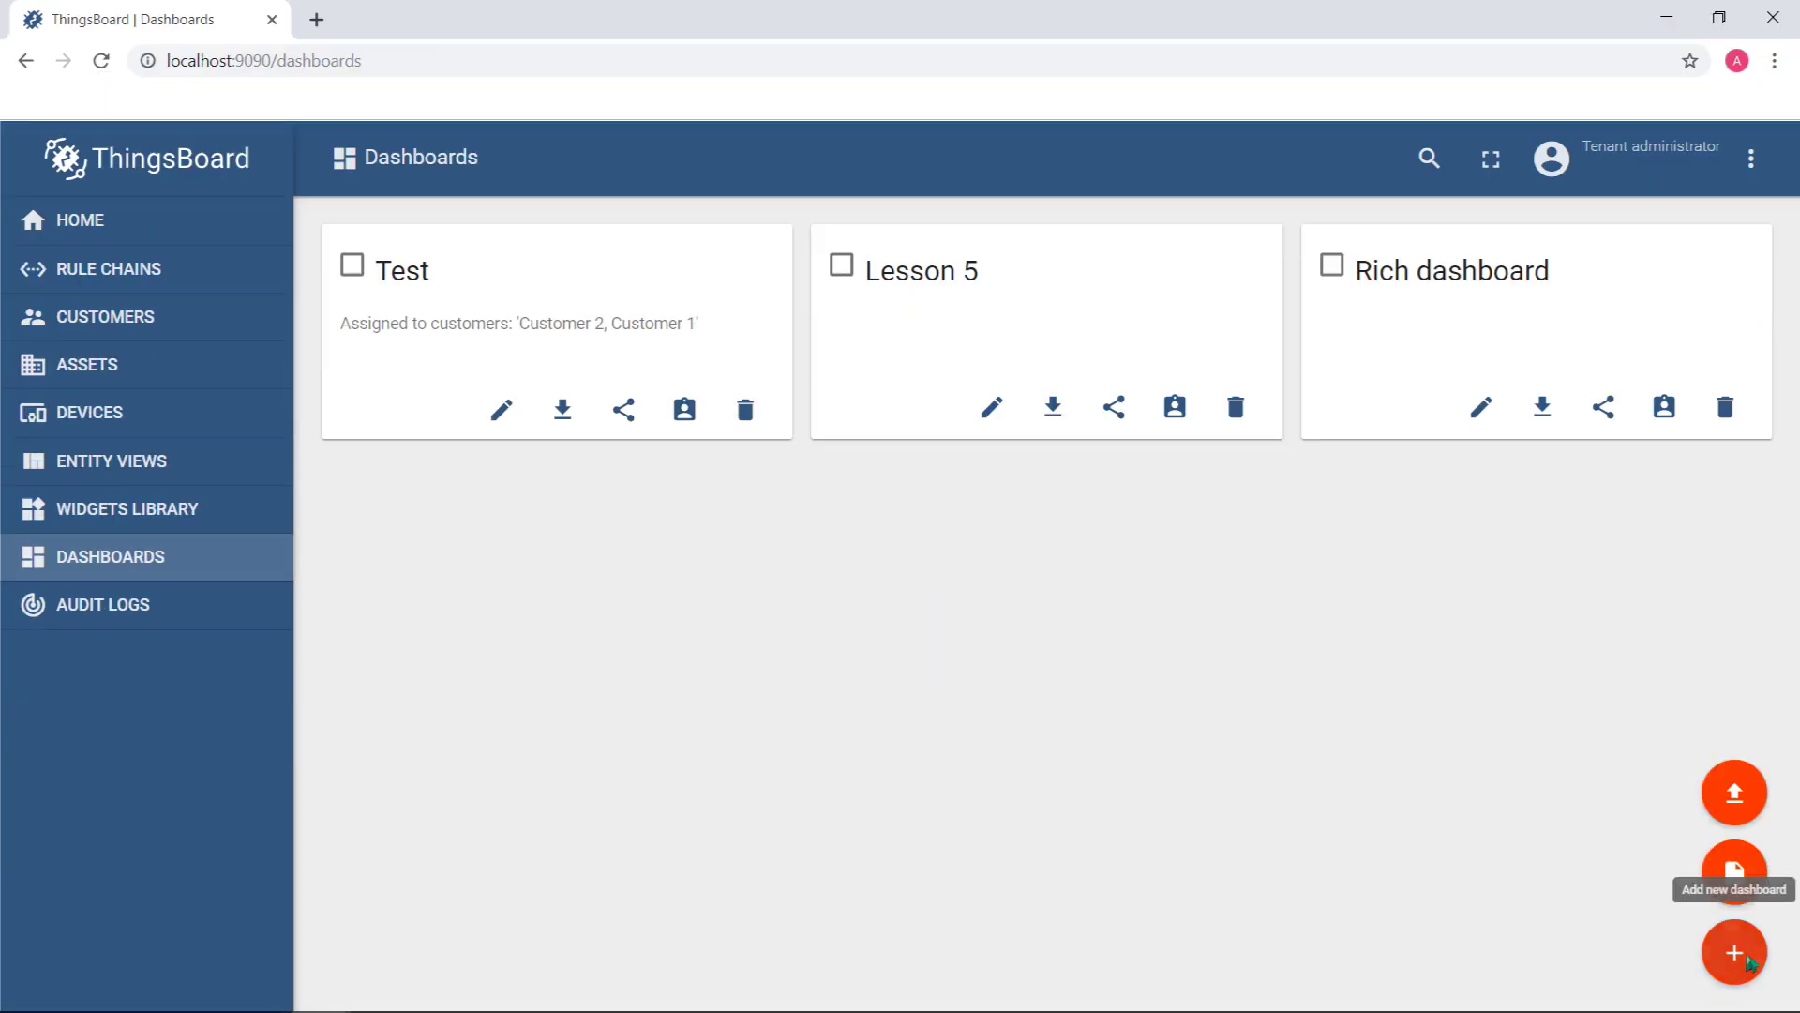
Create a dashboard titled 'New dashboard' and open its empty canvas
click(1738, 868)
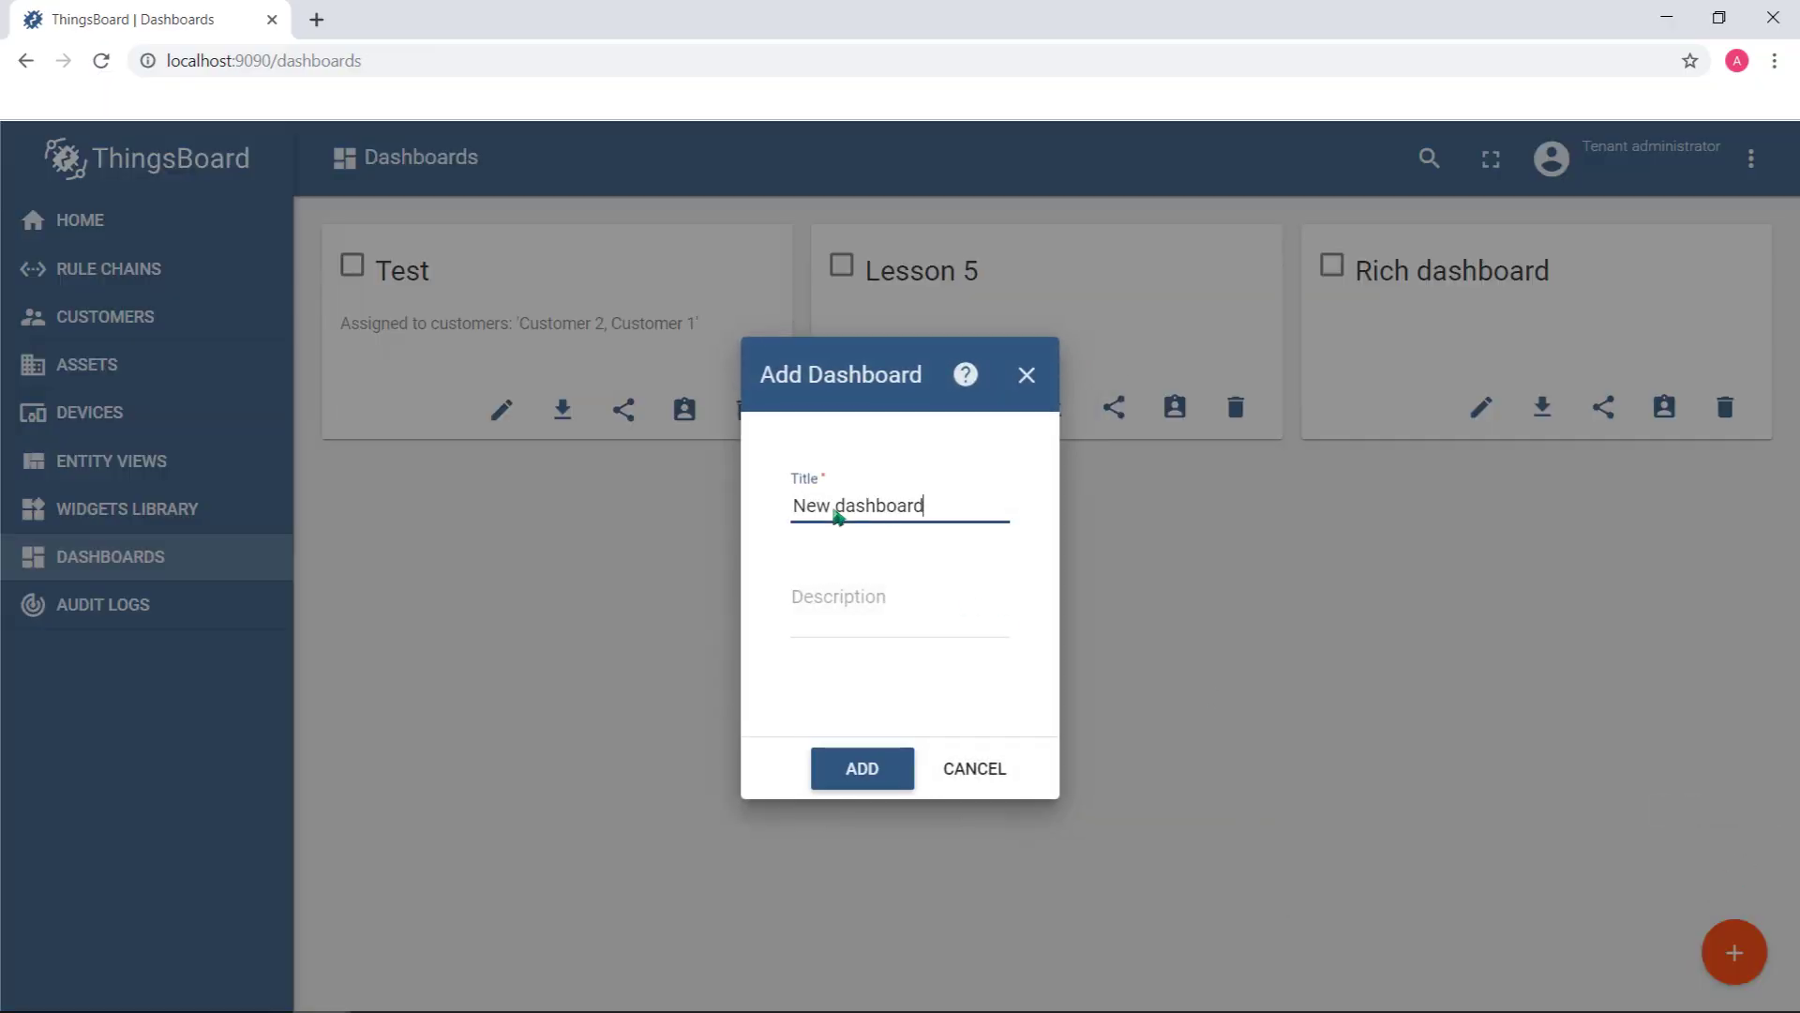
click(863, 770)
click(445, 530)
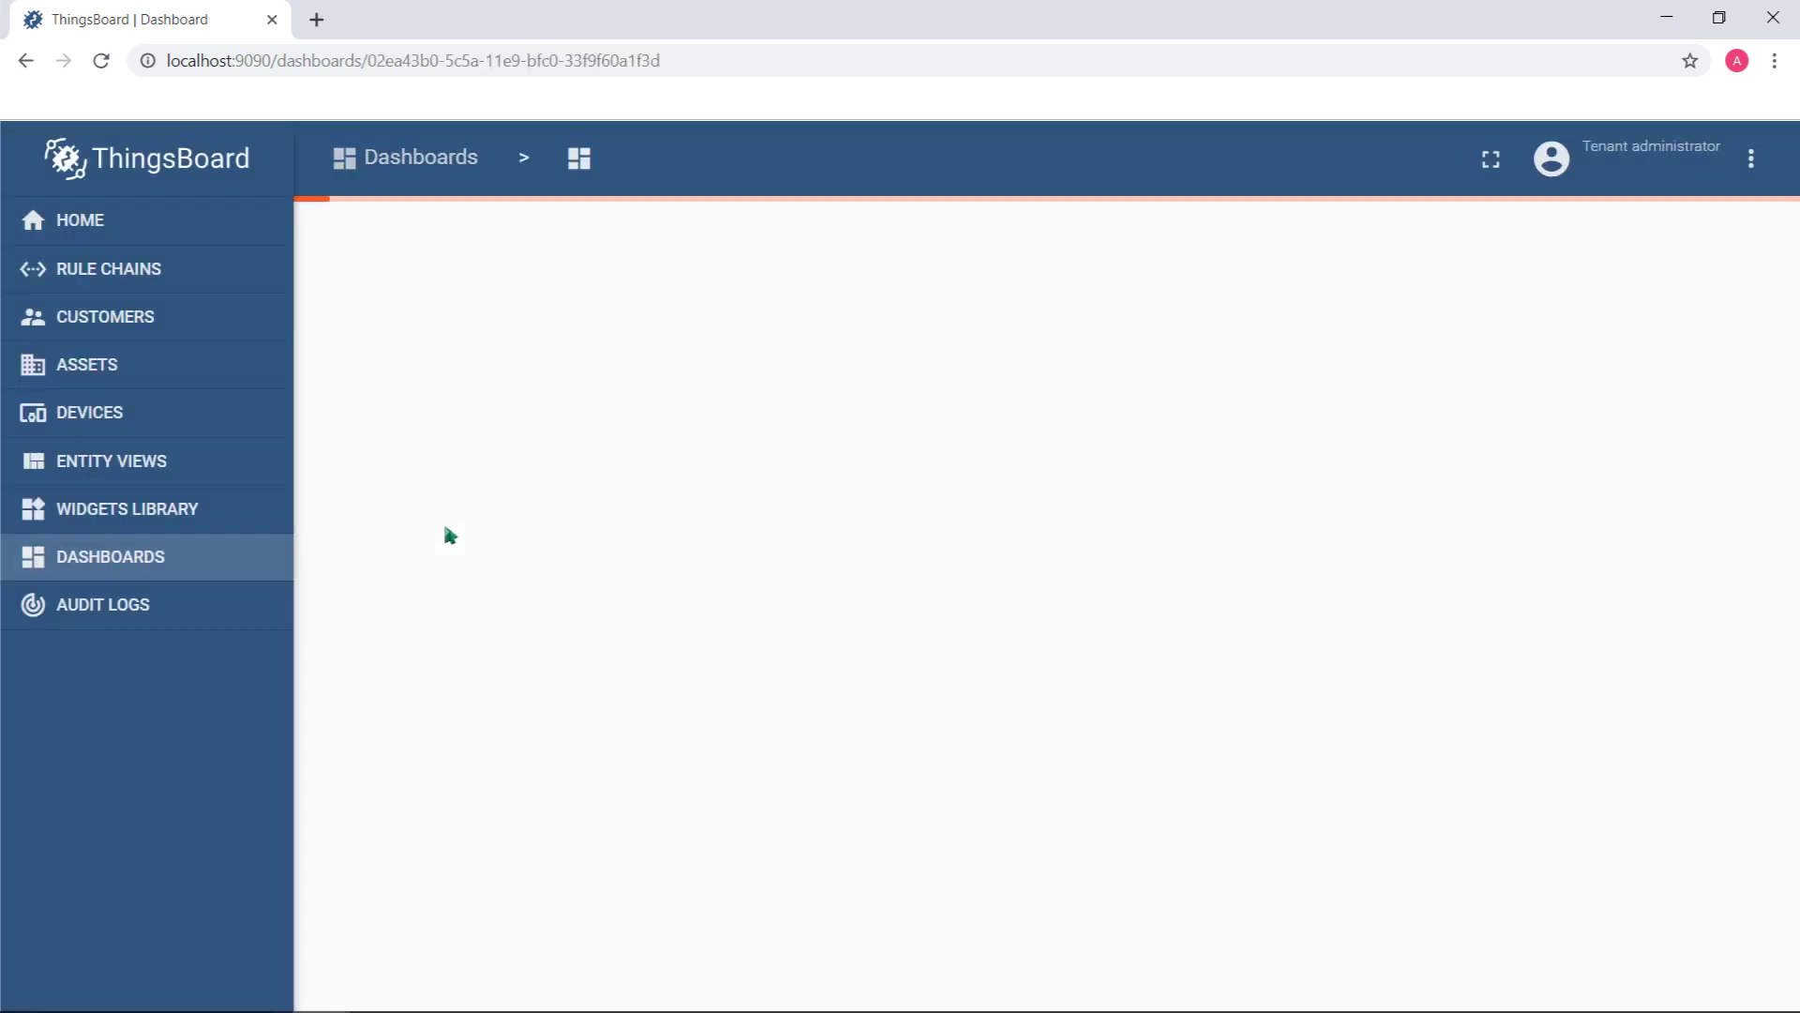
Edit New dashboard and start adding a widget datasource
click(1740, 950)
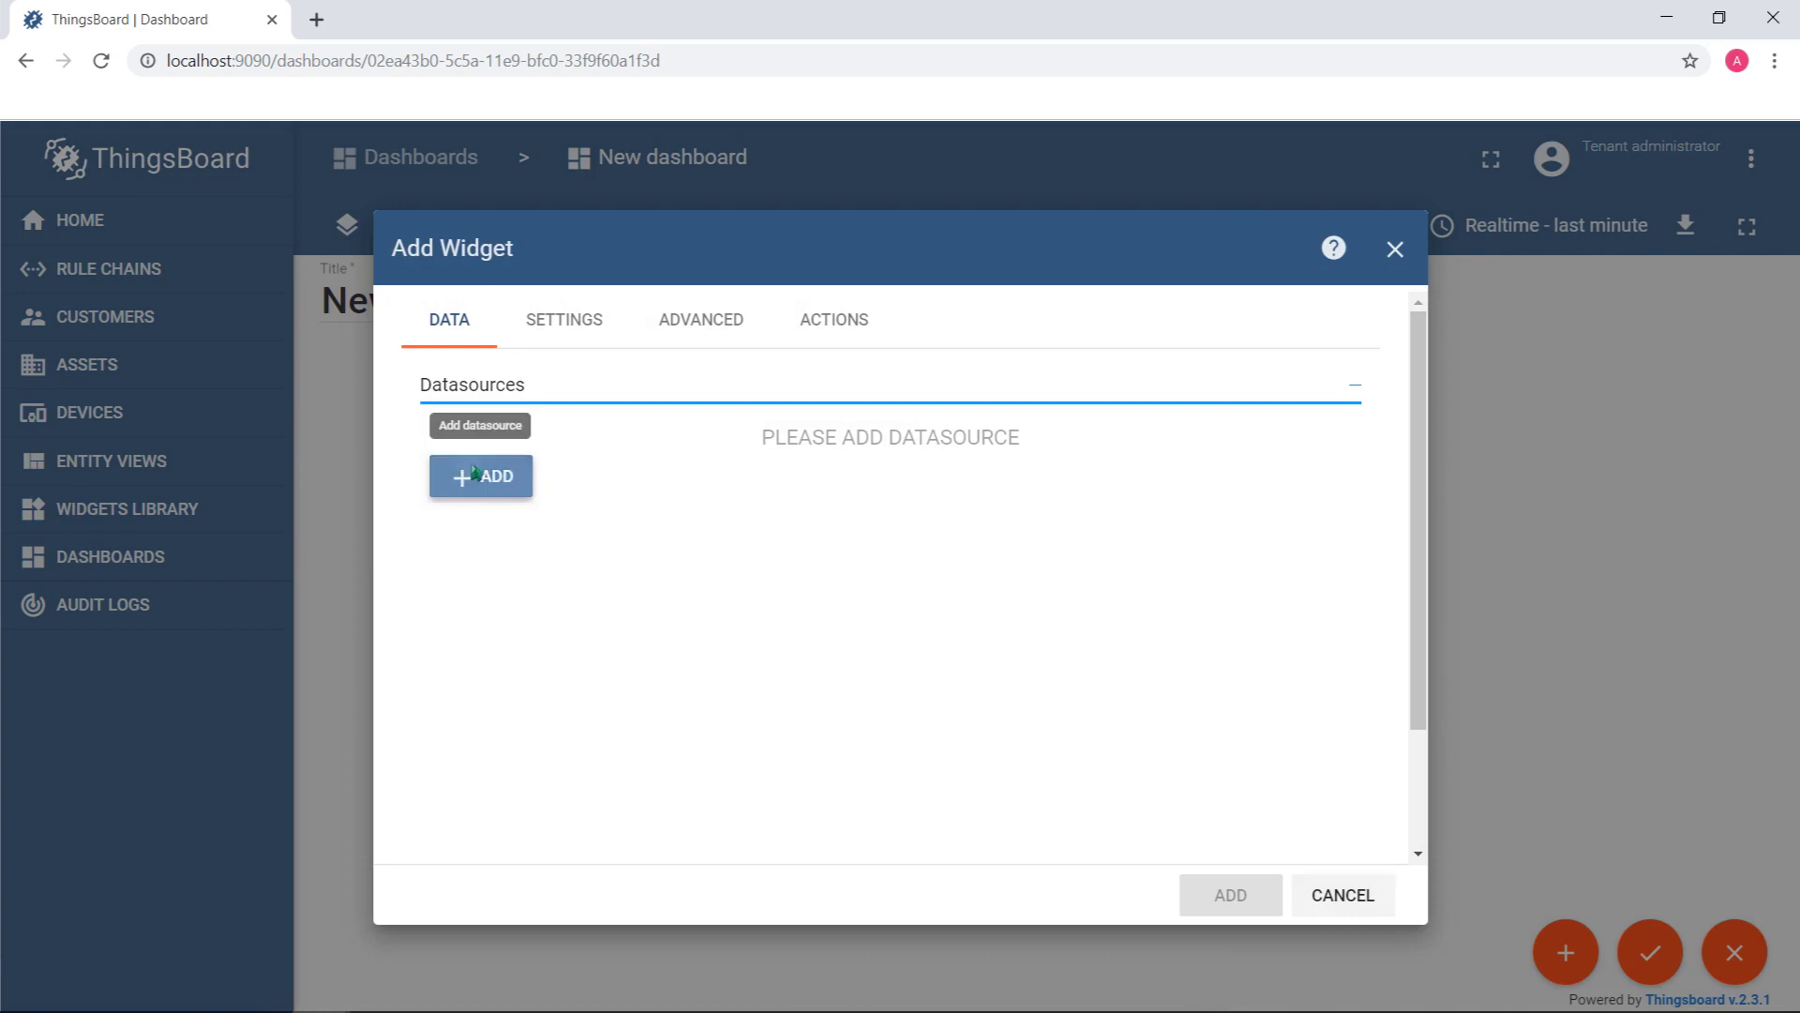
click(476, 473)
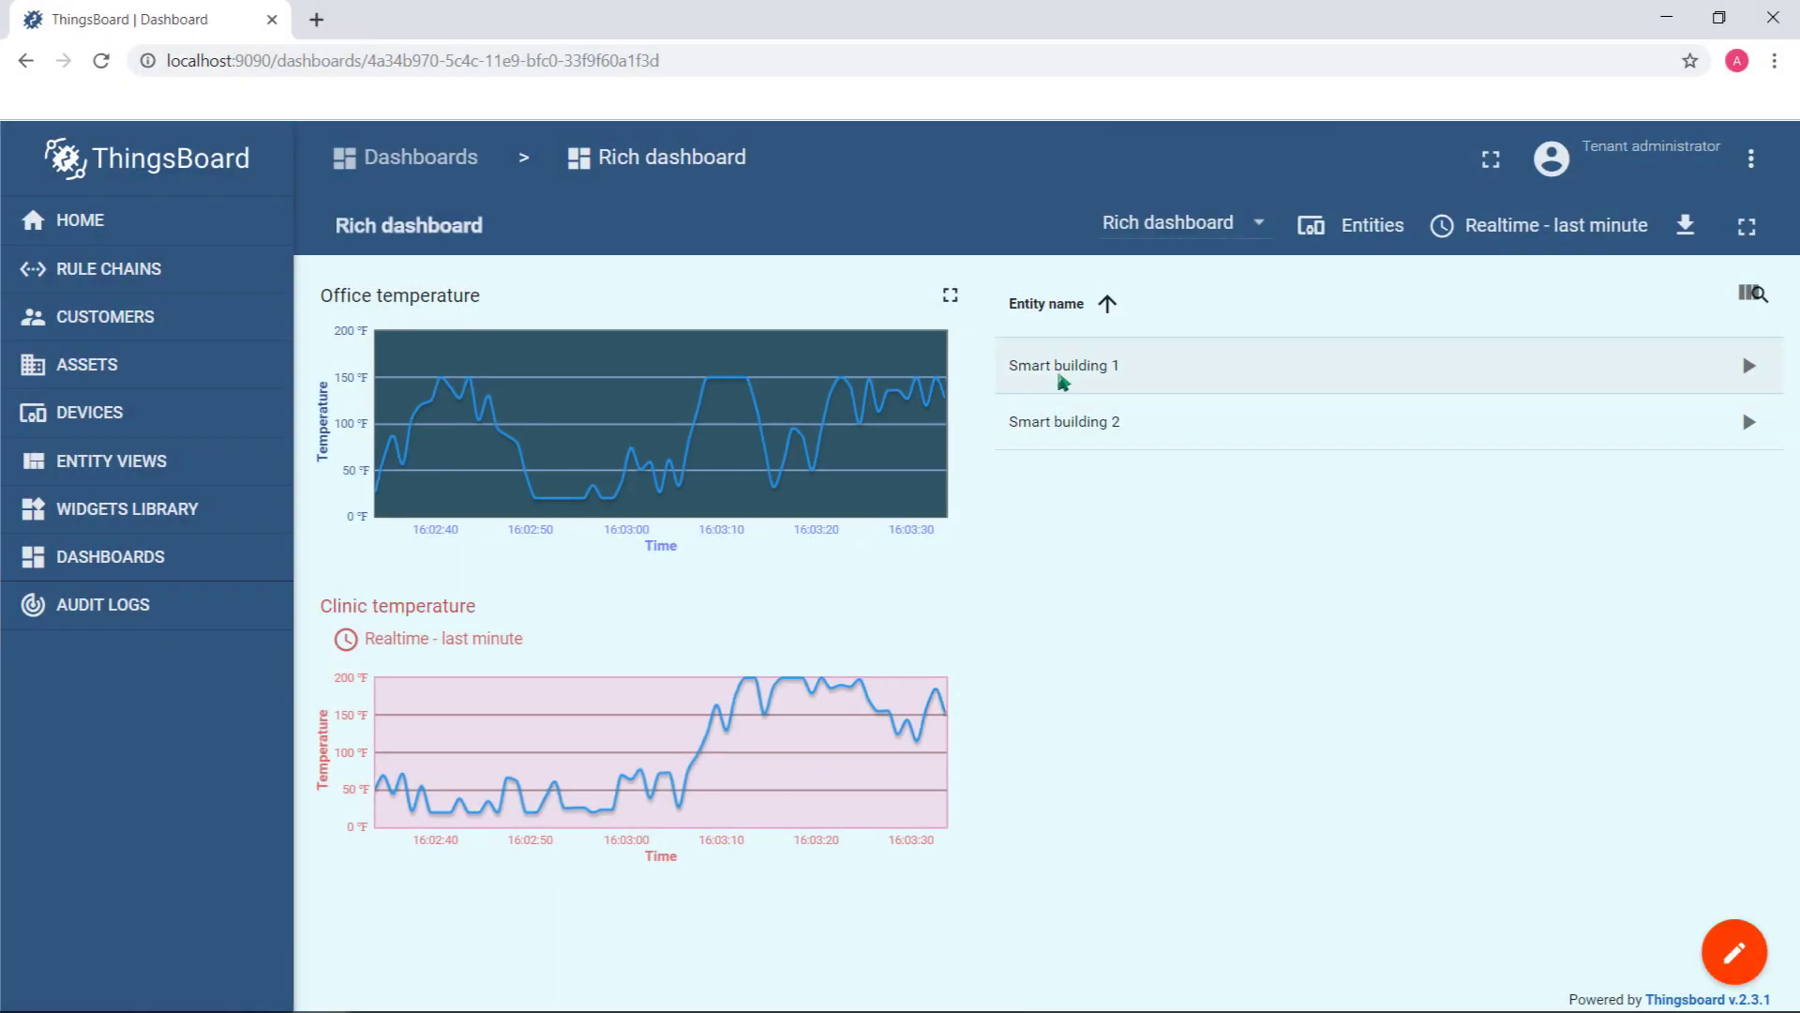
Select Smart building 1 and Smart building 2 in the entity list
click(1061, 369)
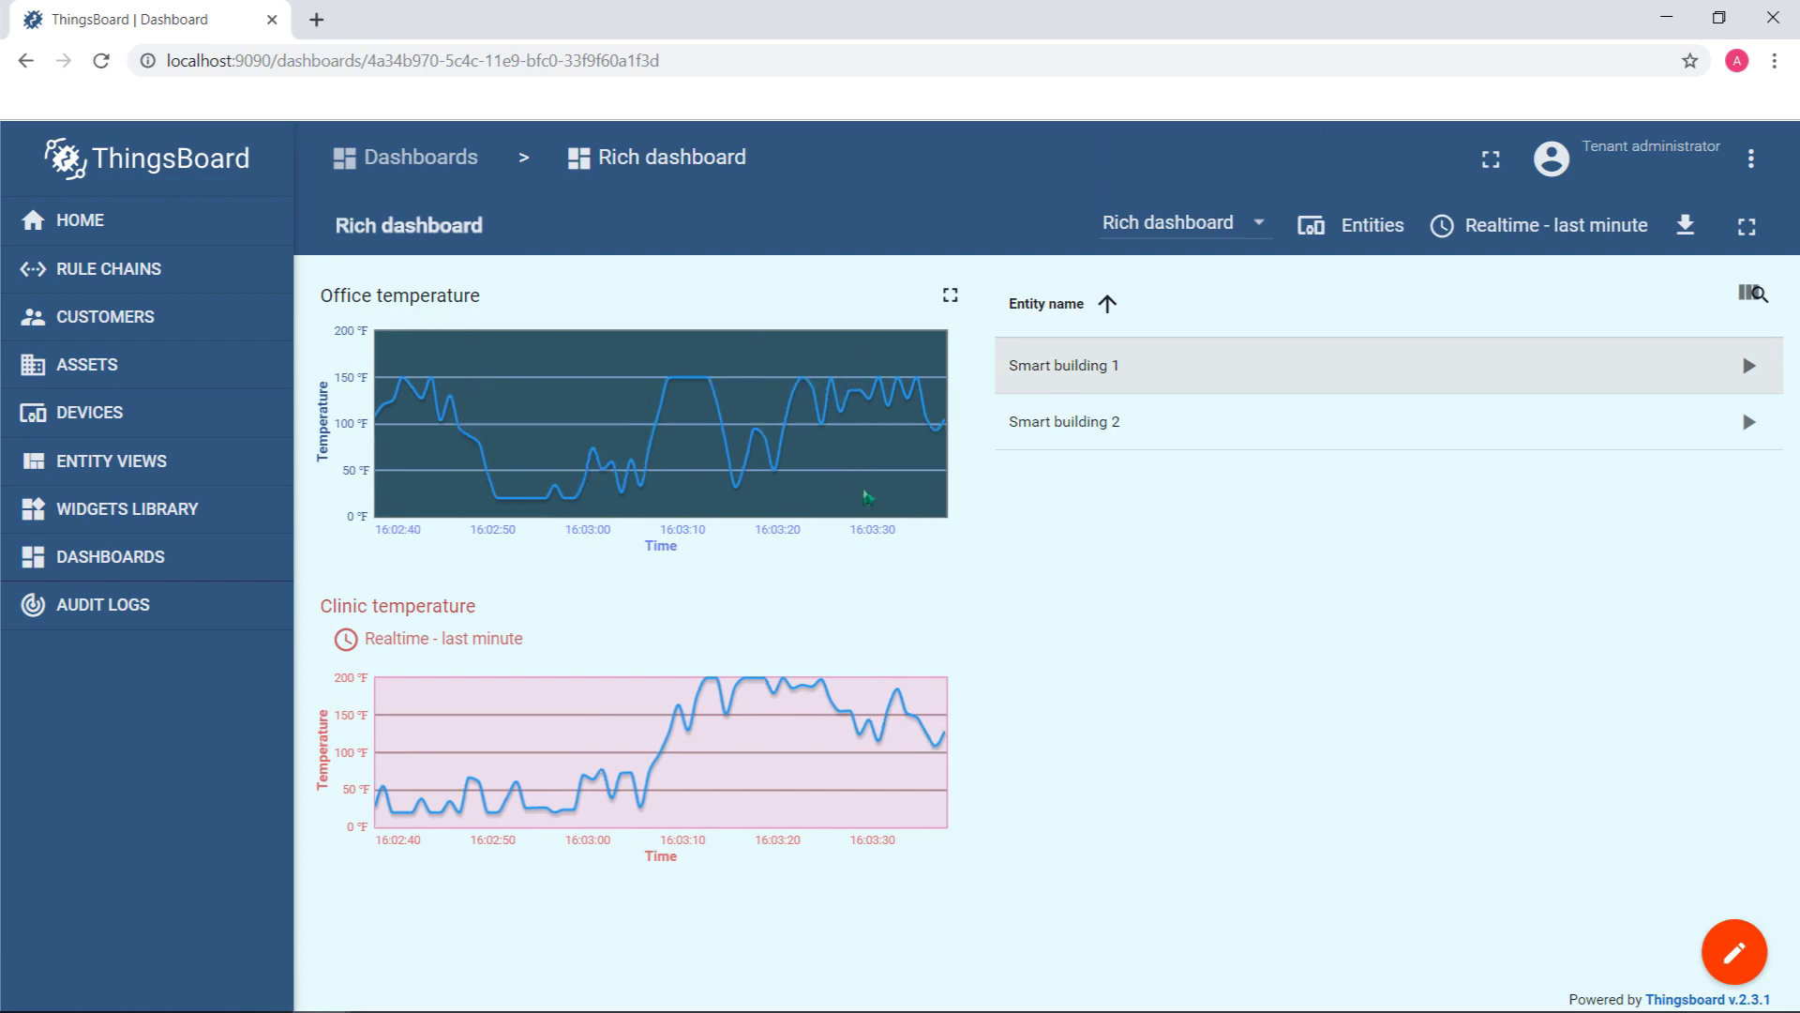
click(1133, 429)
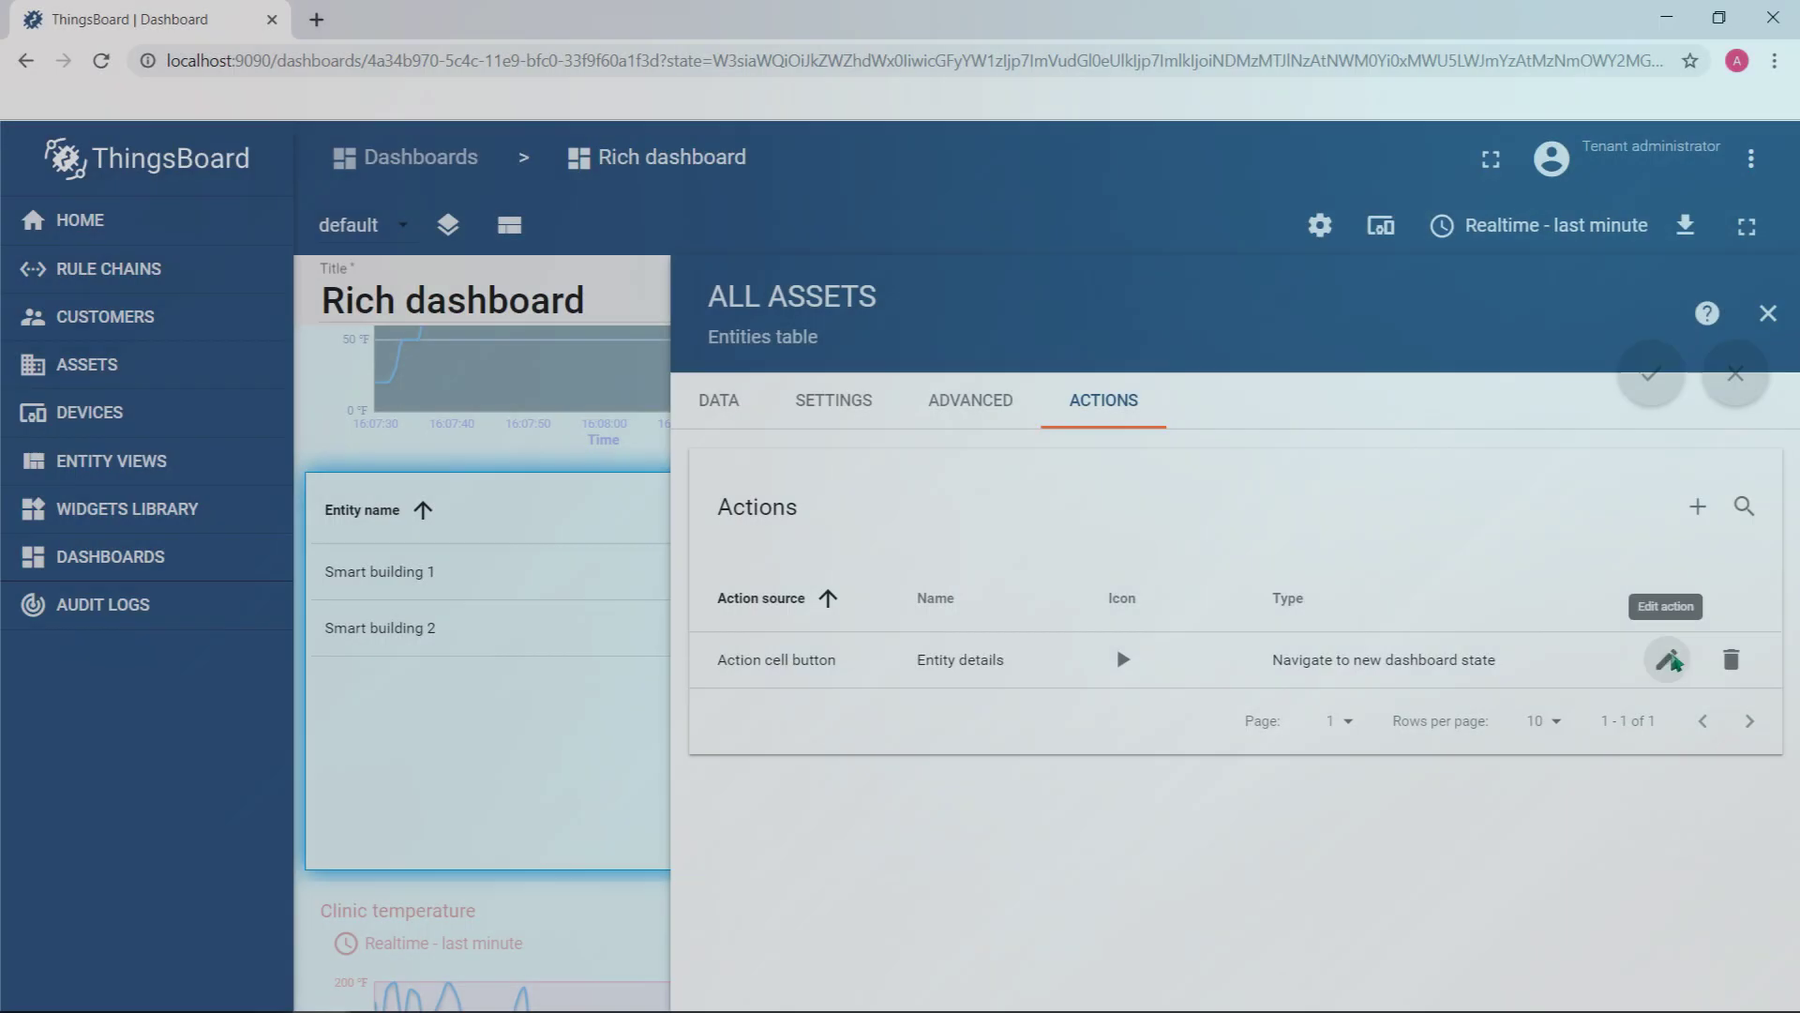
Keep the Entity details action's type as 'Navigate to new dashboard state'
click(1665, 659)
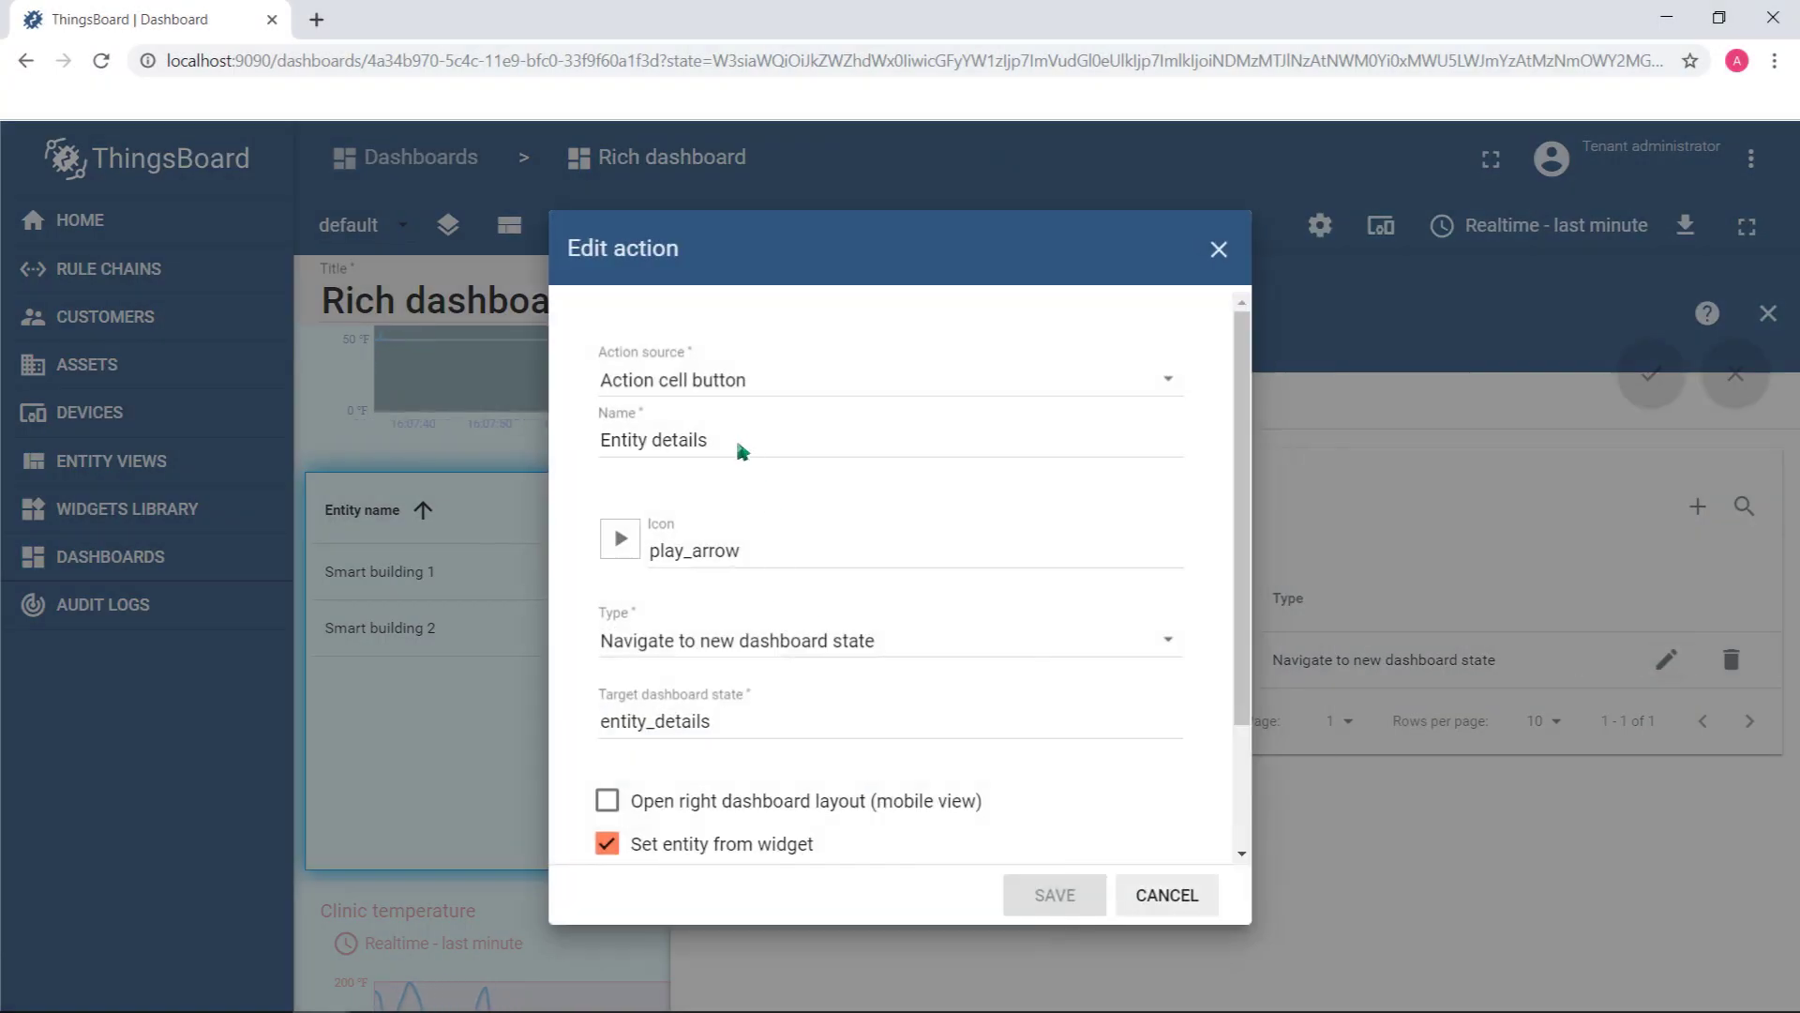
scroll(753, 486, down, 1)
click(912, 533)
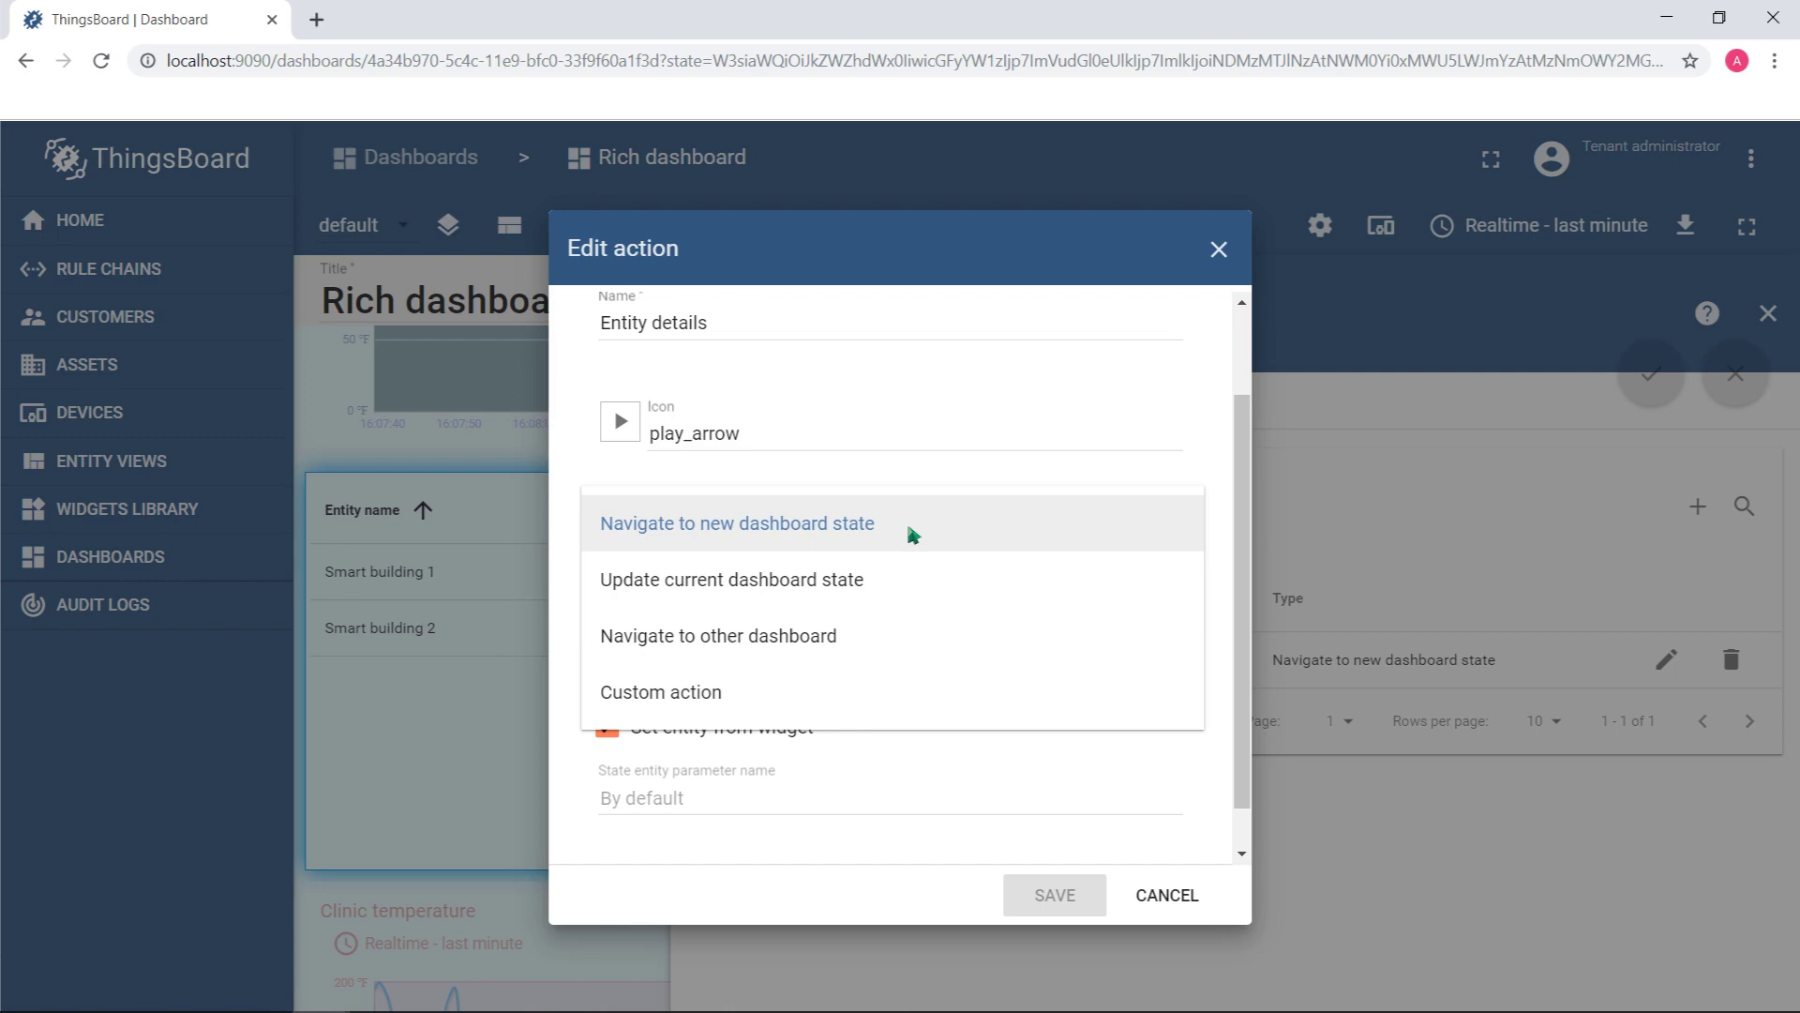
click(911, 534)
scroll(823, 559, down, 1)
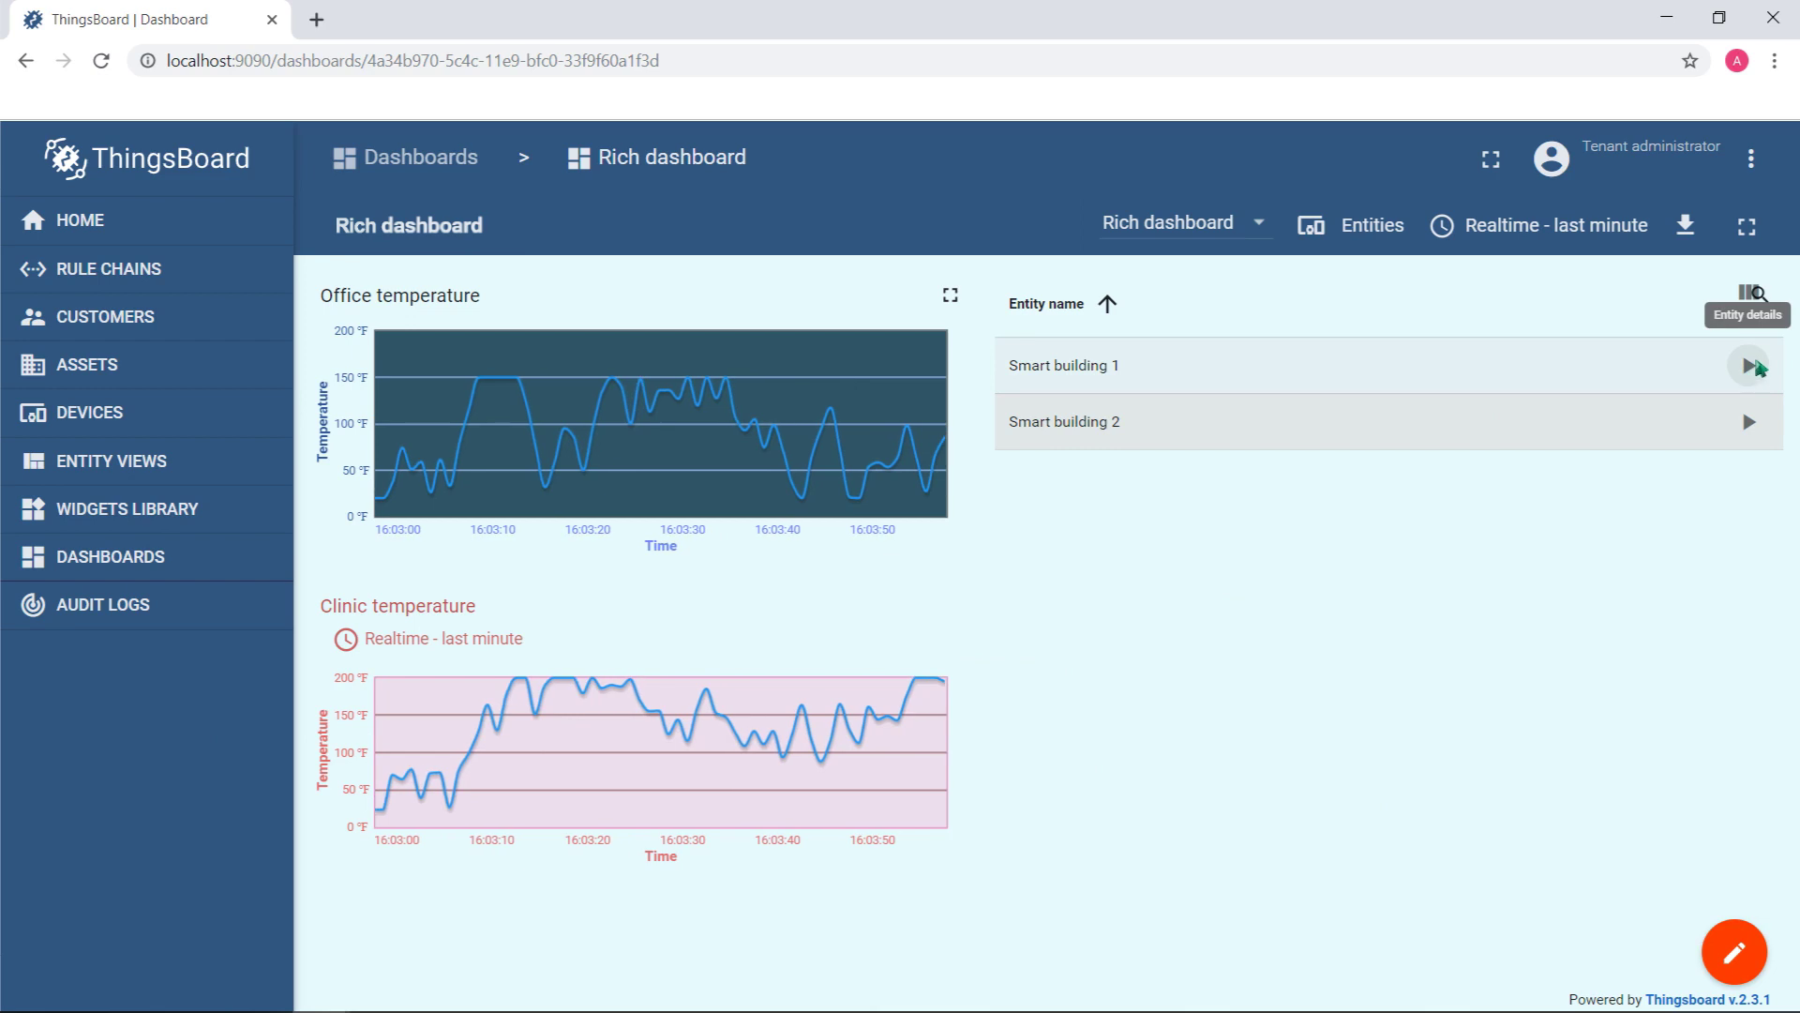
Open Smart building 1's Entity details state, showing Thermostat 1 beneath it
click(1749, 368)
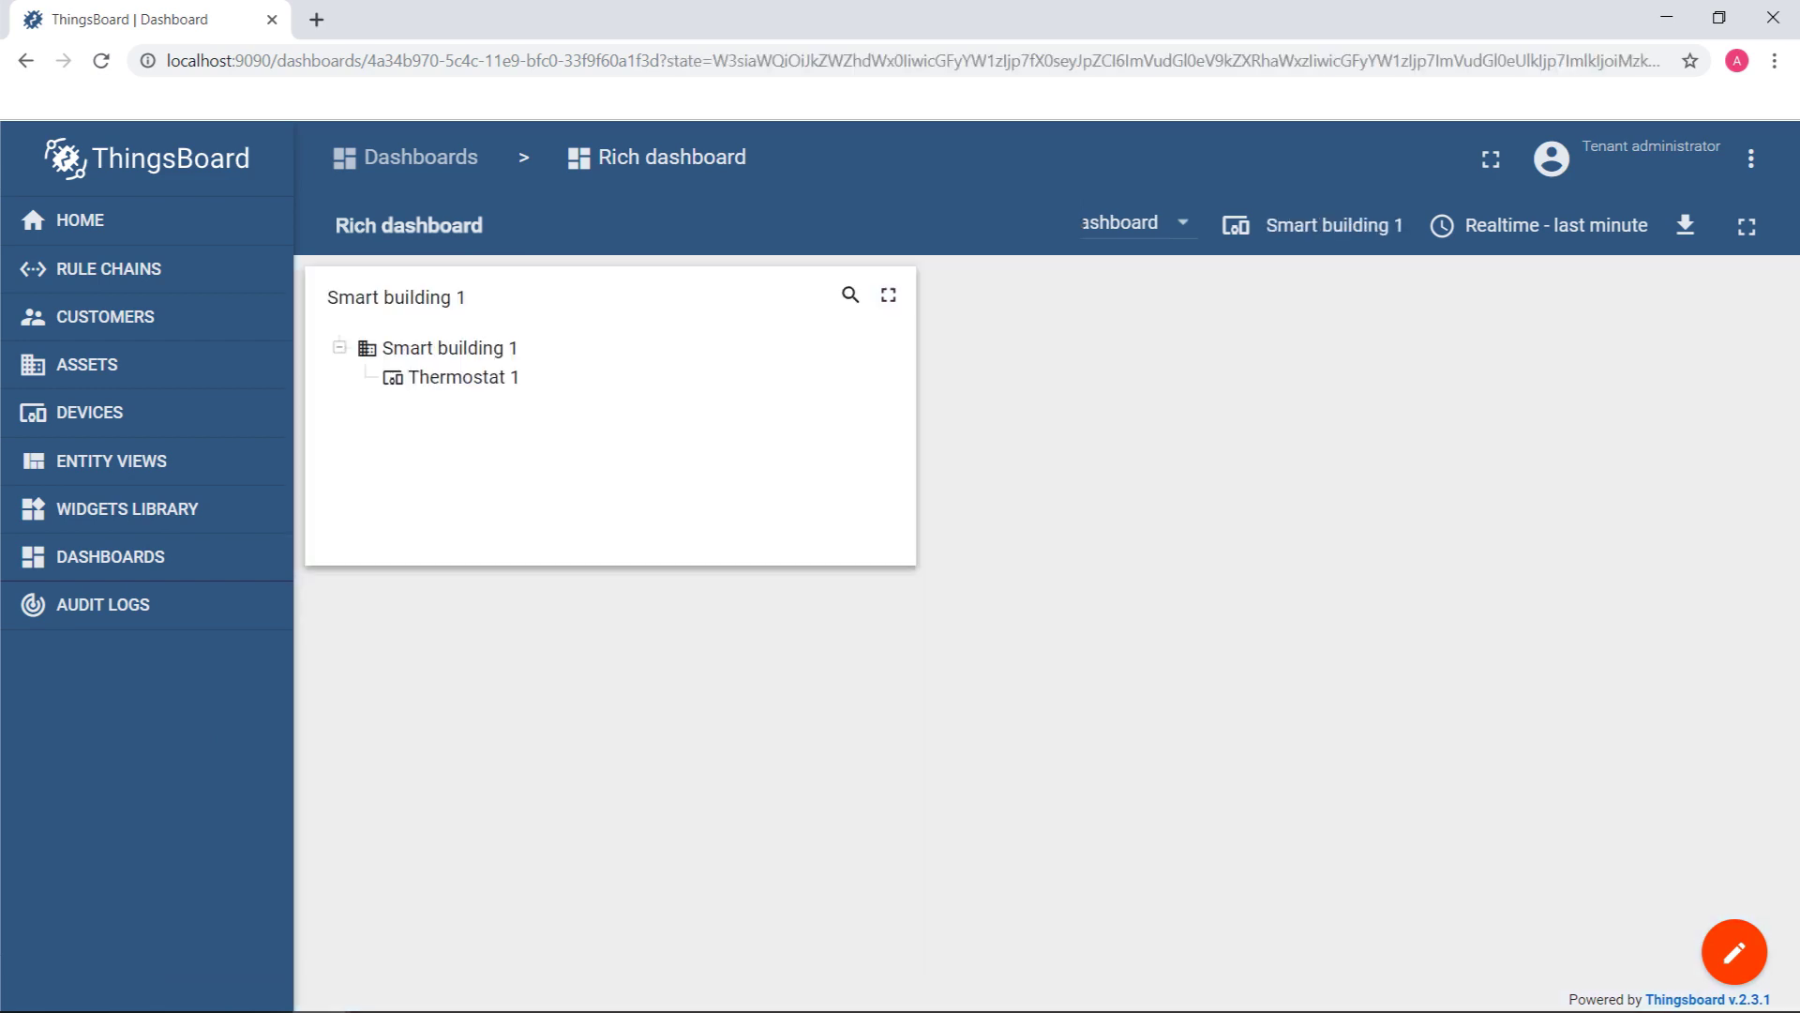